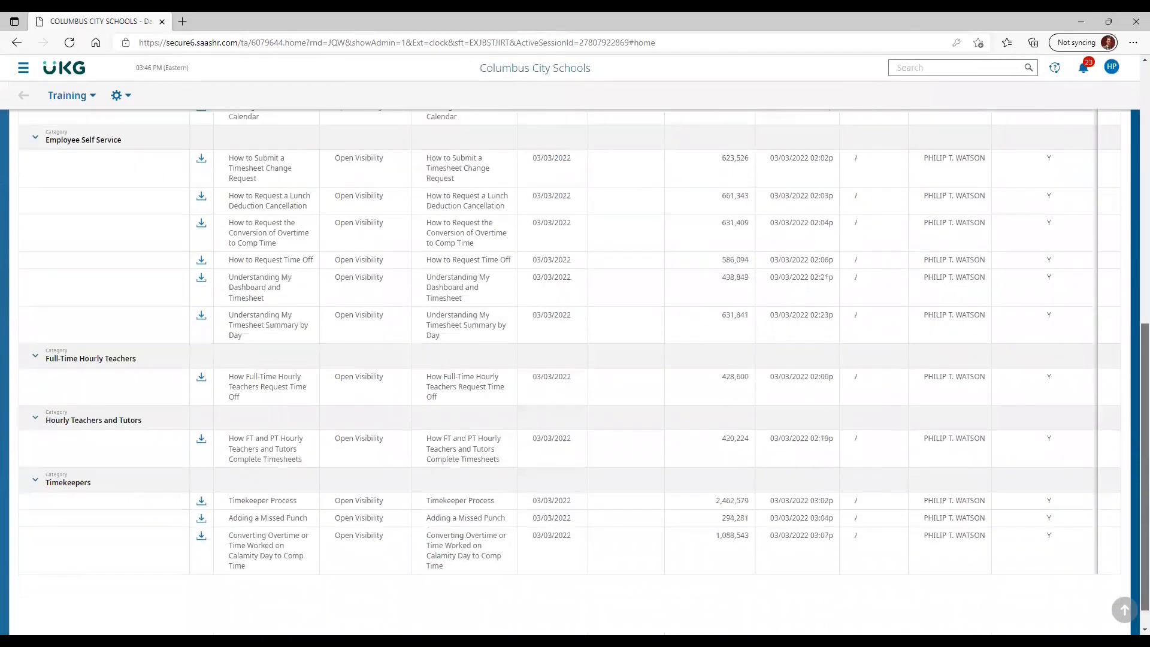
# - Look through both pages of the training documents list, including the Timekeepers documents, and return to the first page
pyautogui.moveTo(1120, 163); pyautogui.dragTo(1105, 146)
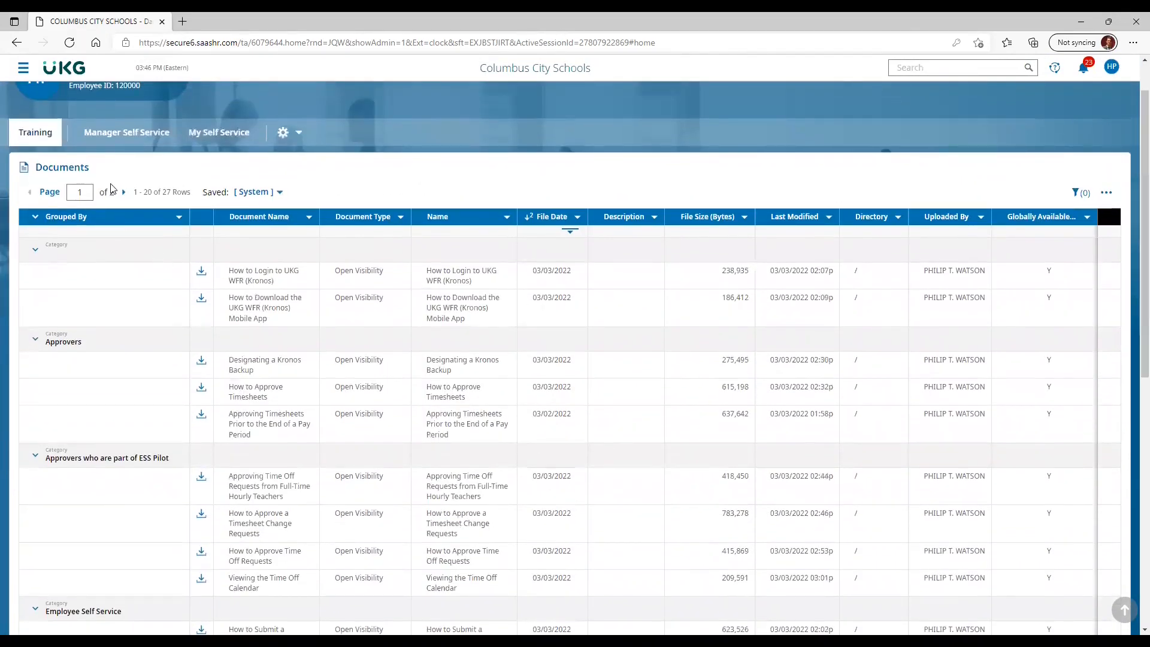
pyautogui.click(124, 192)
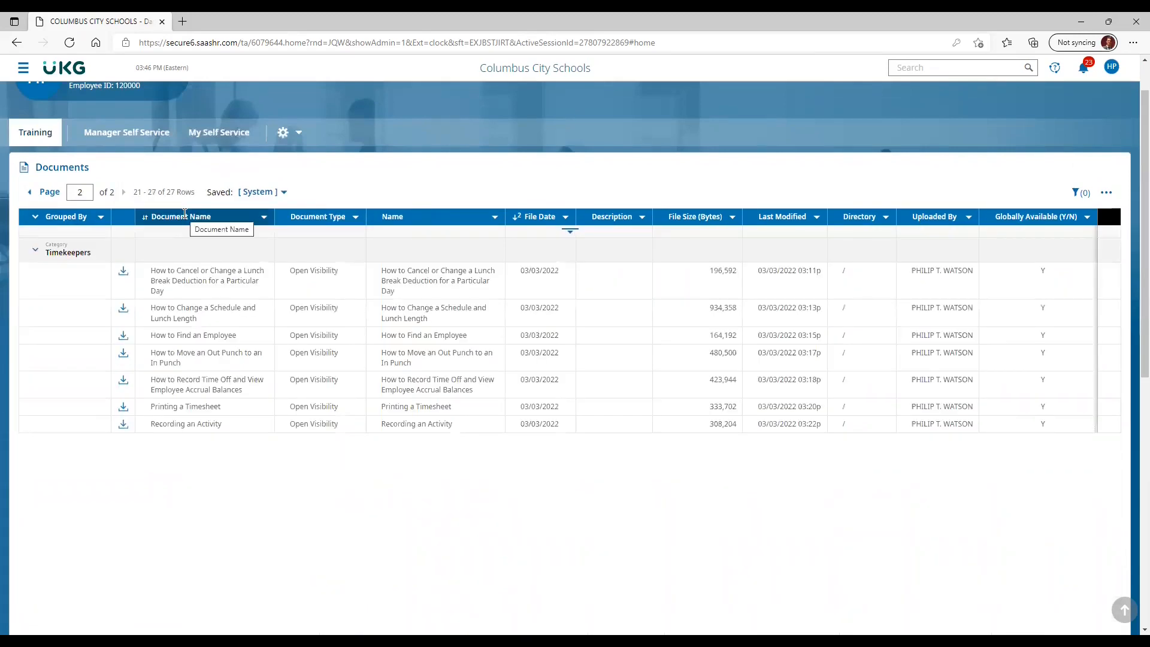
pyautogui.click(30, 193)
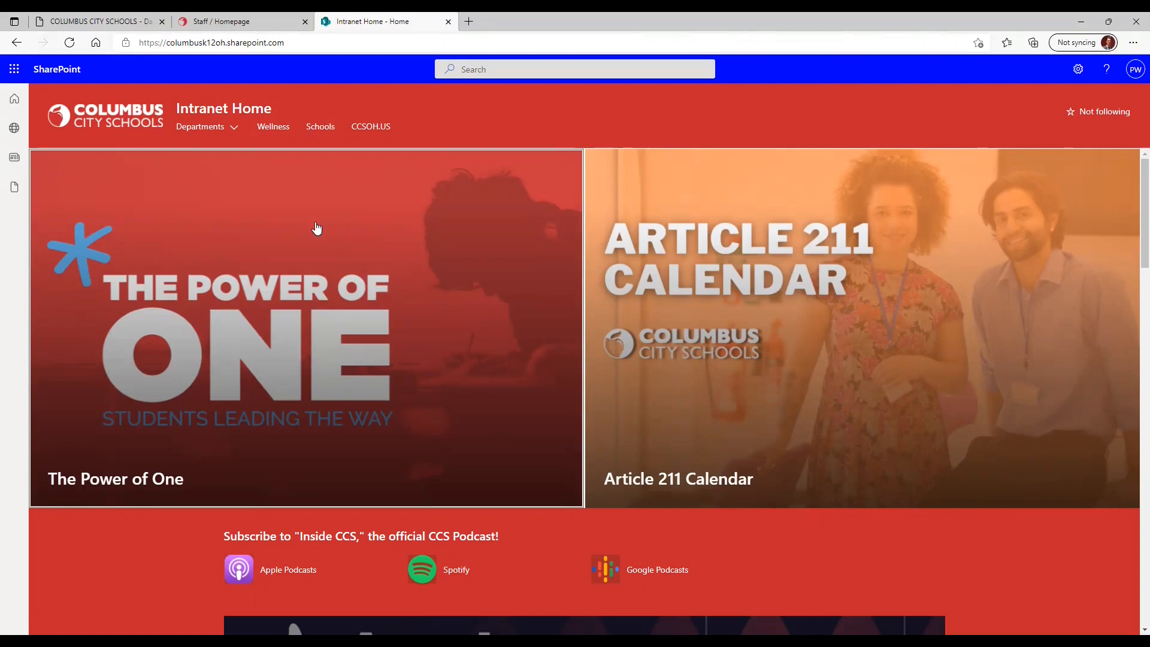
# - Open the Kronos page on the district intranet through the Treasurer's Office and its Financial Operations section
pyautogui.click(232, 128)
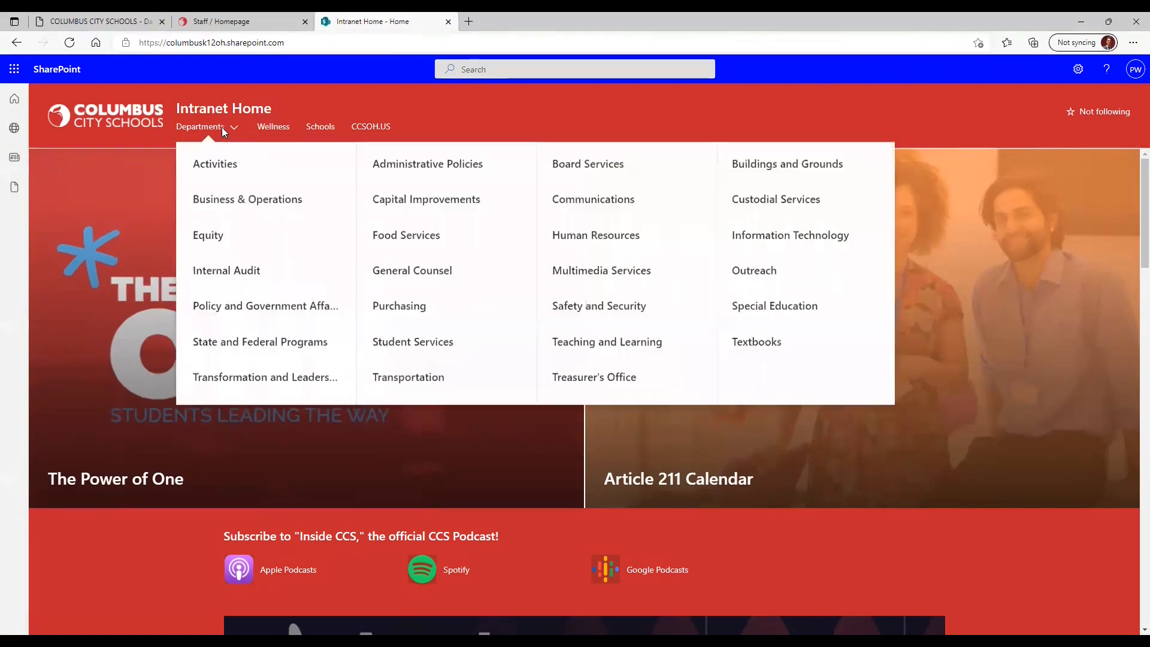
pyautogui.click(568, 381)
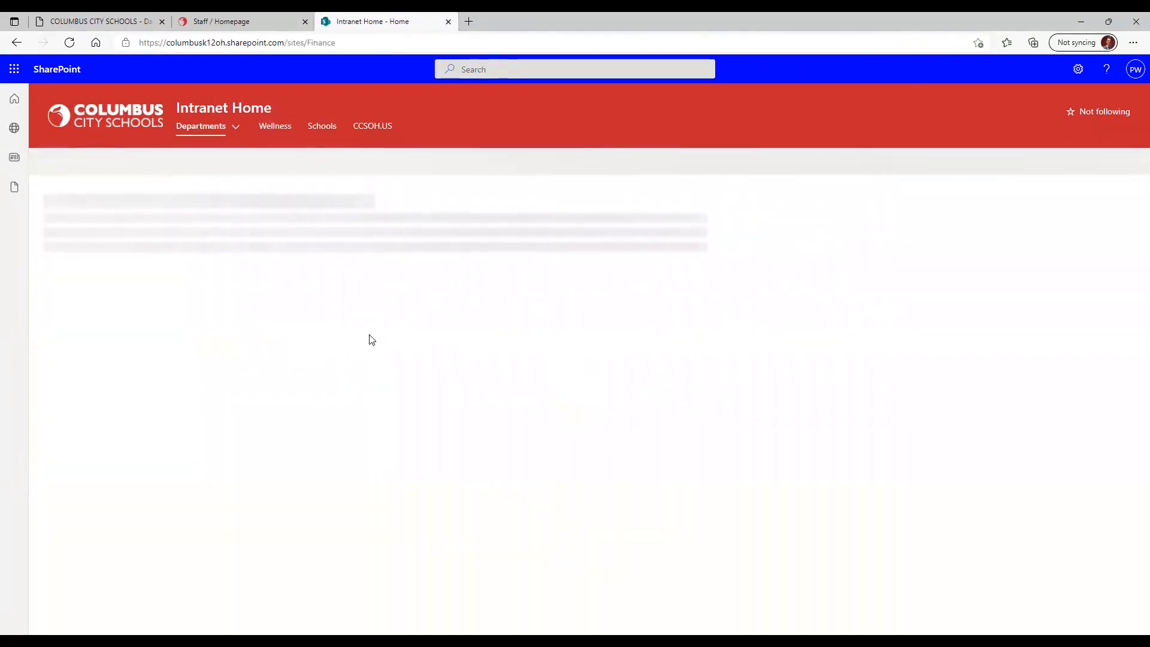
pyautogui.scroll(-10, 1134, 348)
pyautogui.scroll(-4, 1134, 348)
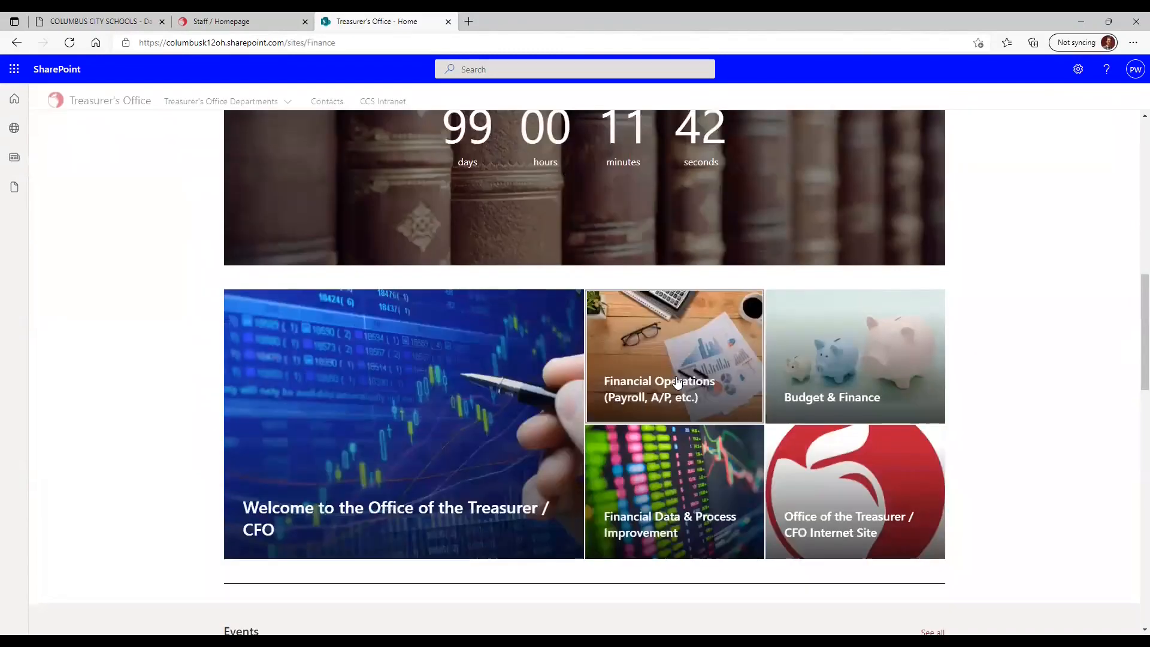
pyautogui.click(676, 384)
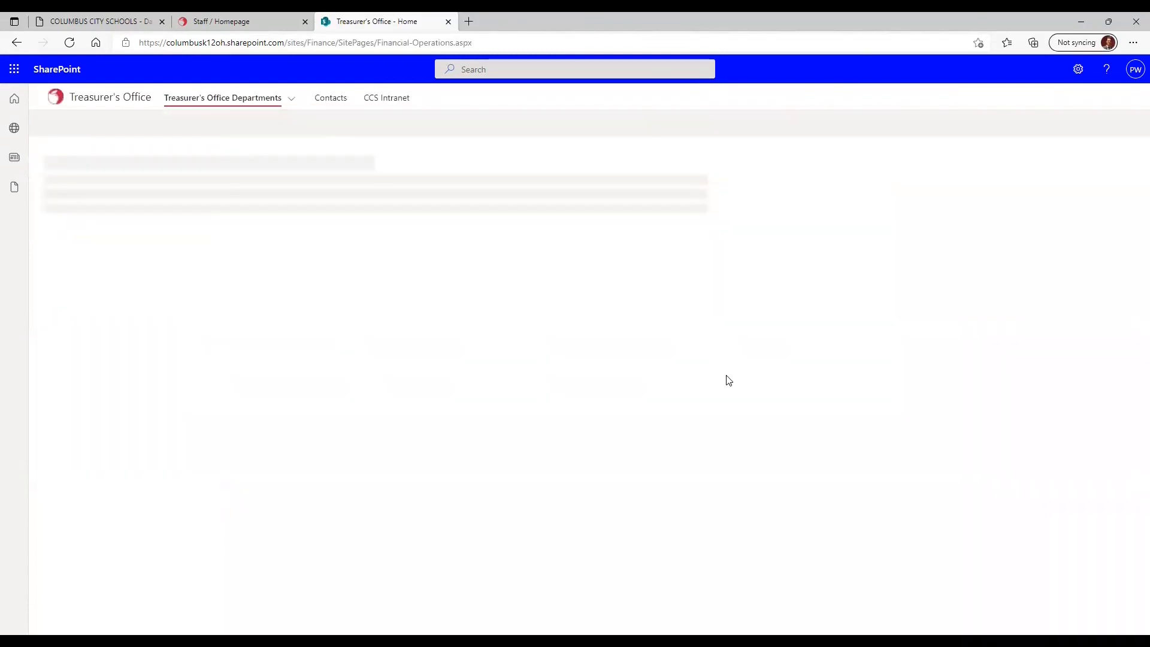
pyautogui.scroll(-3, 670, 469)
pyautogui.click(670, 468)
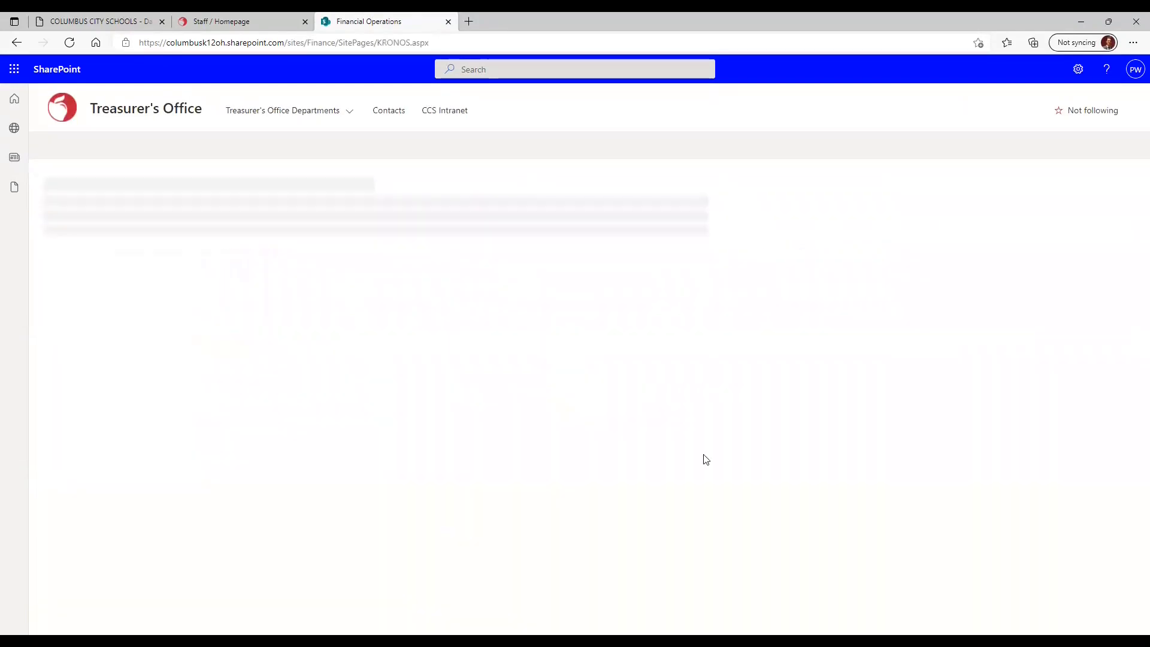
pyautogui.scroll(-3, 959, 412)
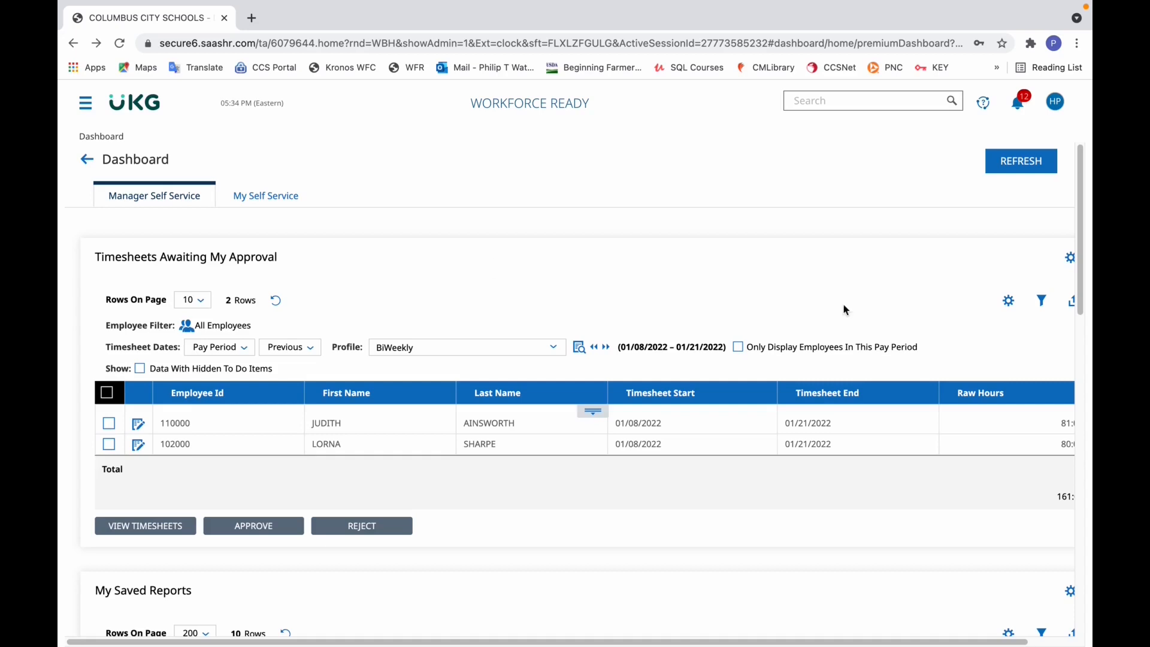
# - Review the timesheets awaiting approval and the saved reports, view the first listed employee's timesheet, and return to the dashboard
pyautogui.moveTo(1082, 198); pyautogui.dragTo(1082, 208)
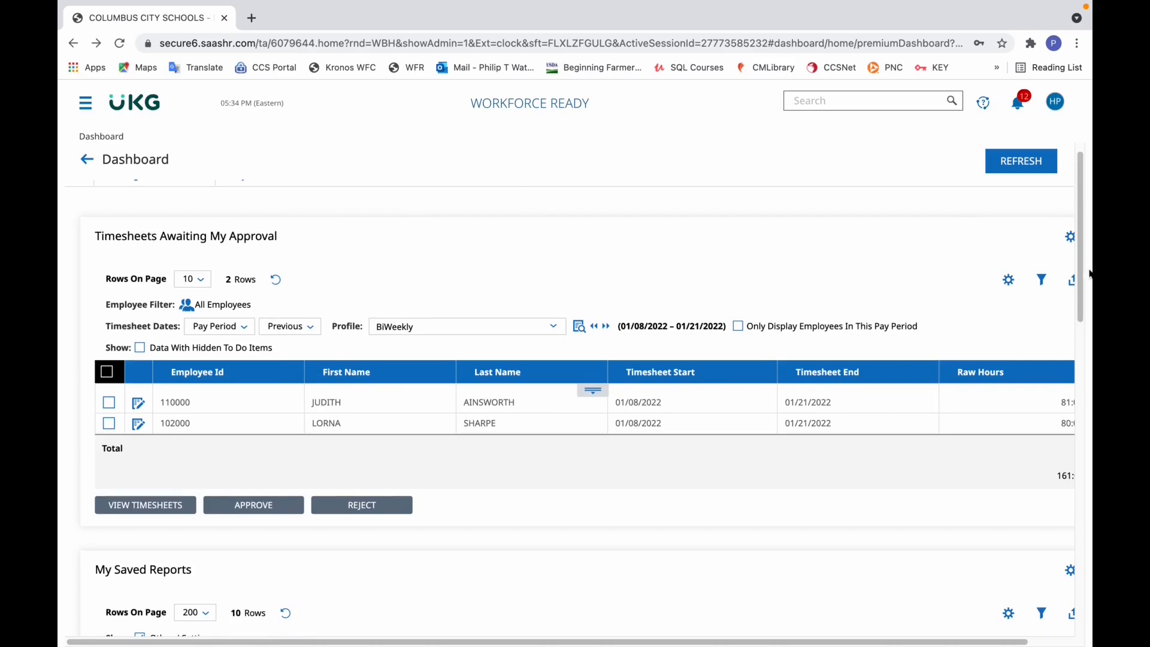
pyautogui.moveTo(1076, 264); pyautogui.dragTo(1076, 385)
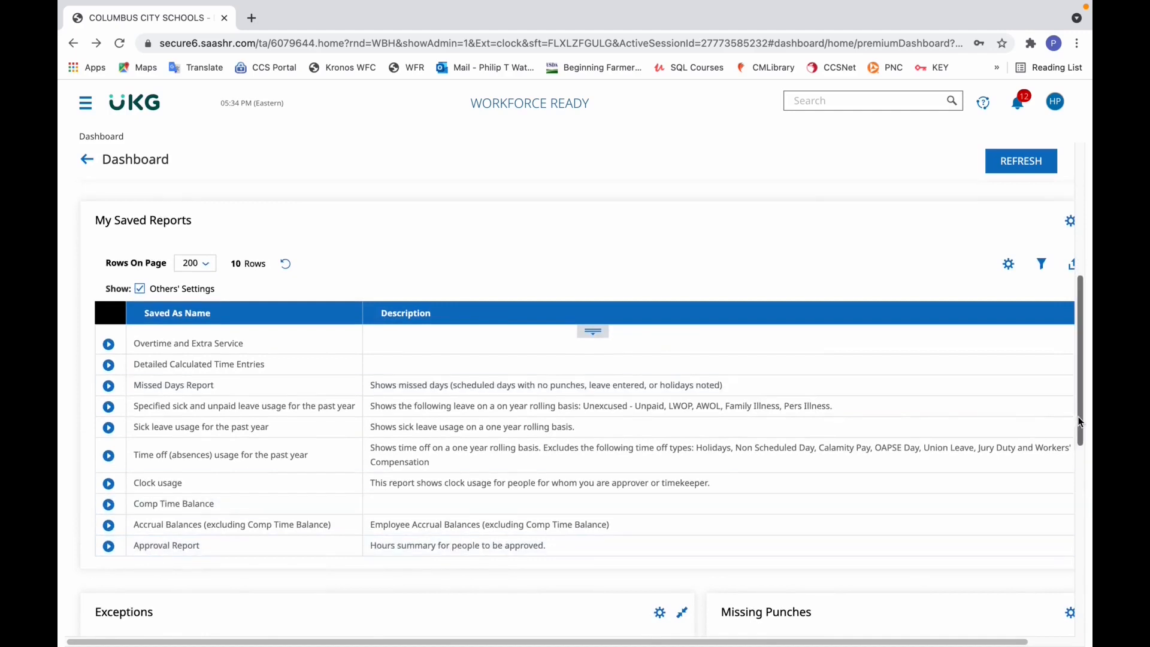
pyautogui.moveTo(1079, 420); pyautogui.dragTo(1076, 321)
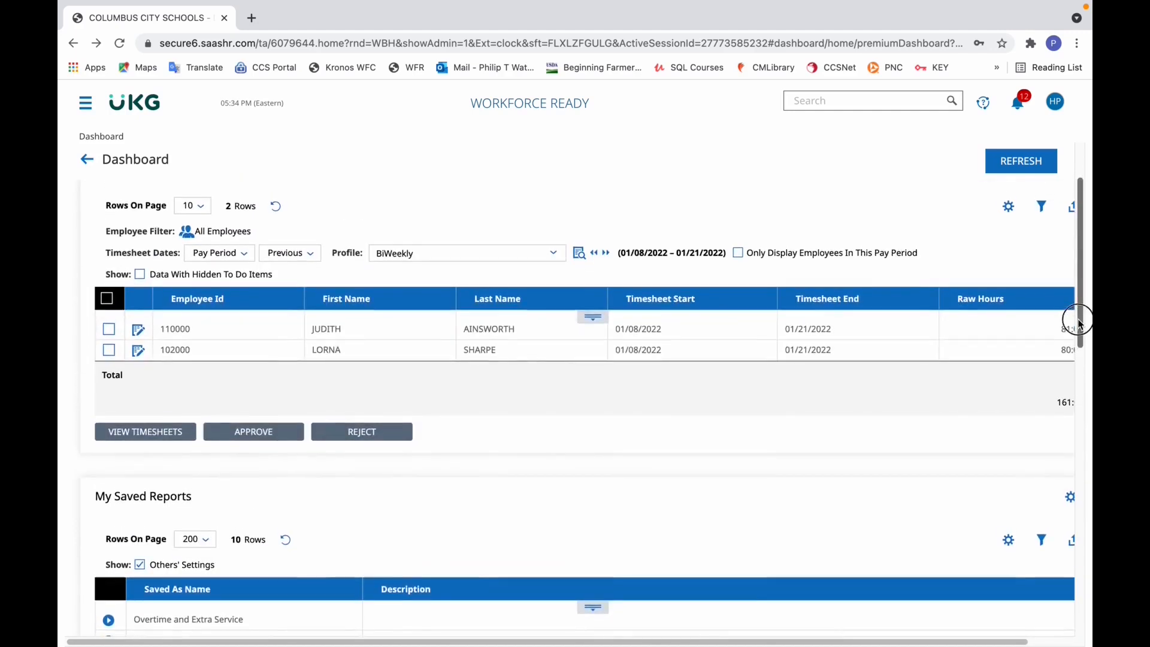
pyautogui.click(135, 331)
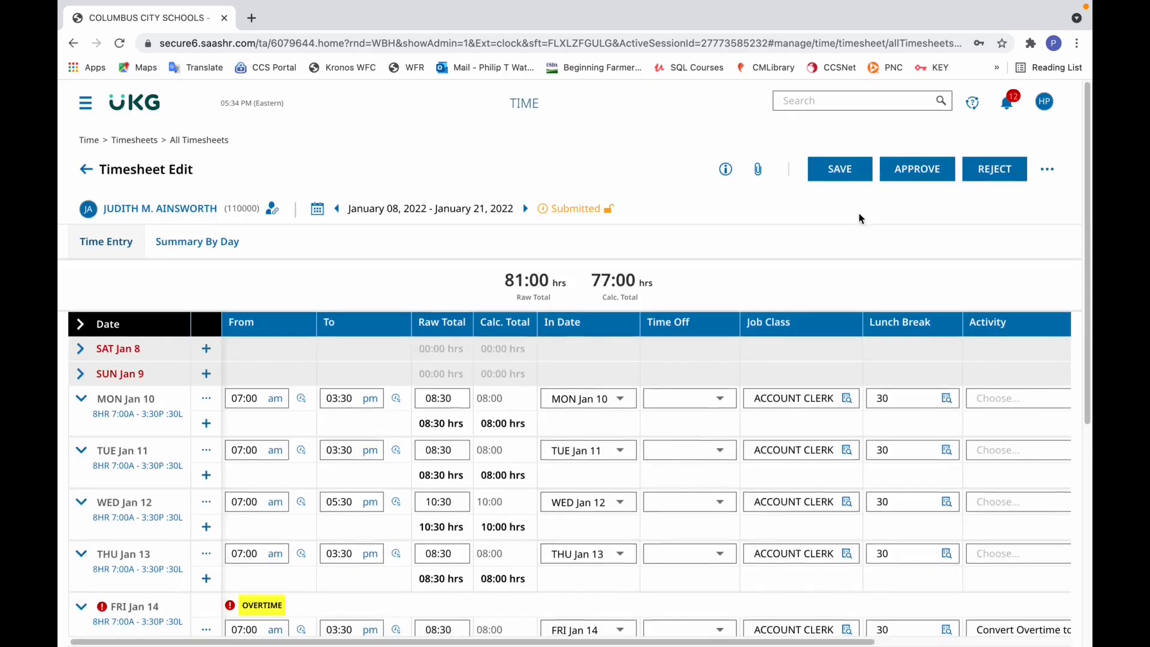
pyautogui.click(87, 169)
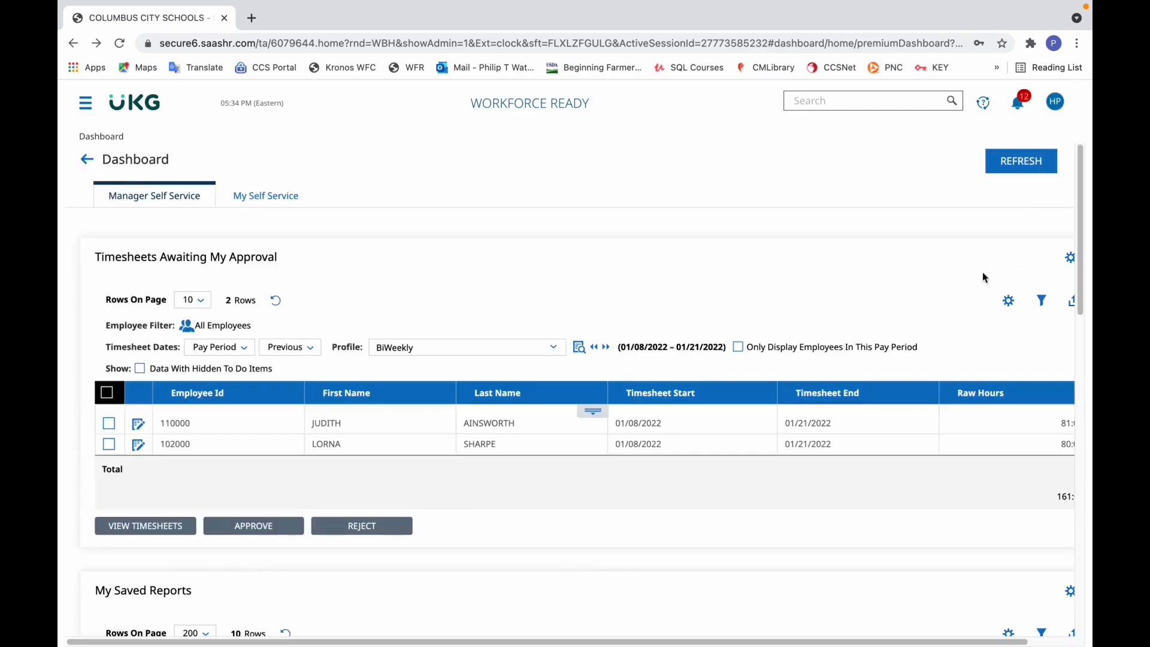
# - Open for editing the timesheet of the employee listed under Missing Punches for 01/19/2022
pyautogui.moveTo(1081, 219); pyautogui.dragTo(1090, 442)
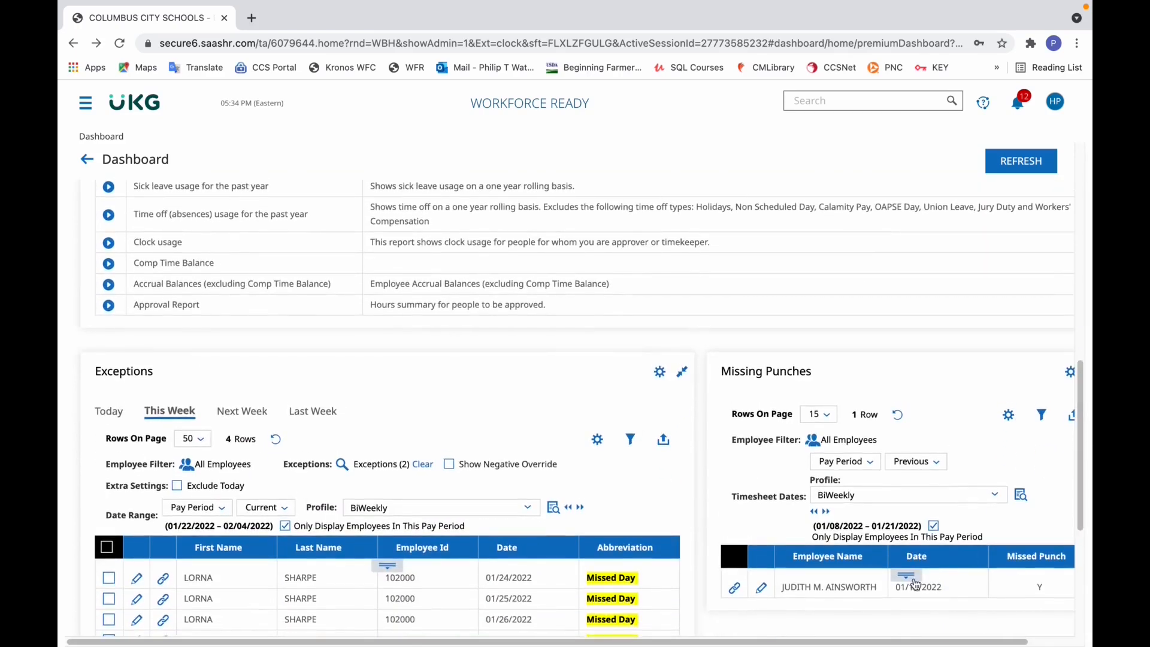
pyautogui.moveTo(869, 642); pyautogui.dragTo(915, 642)
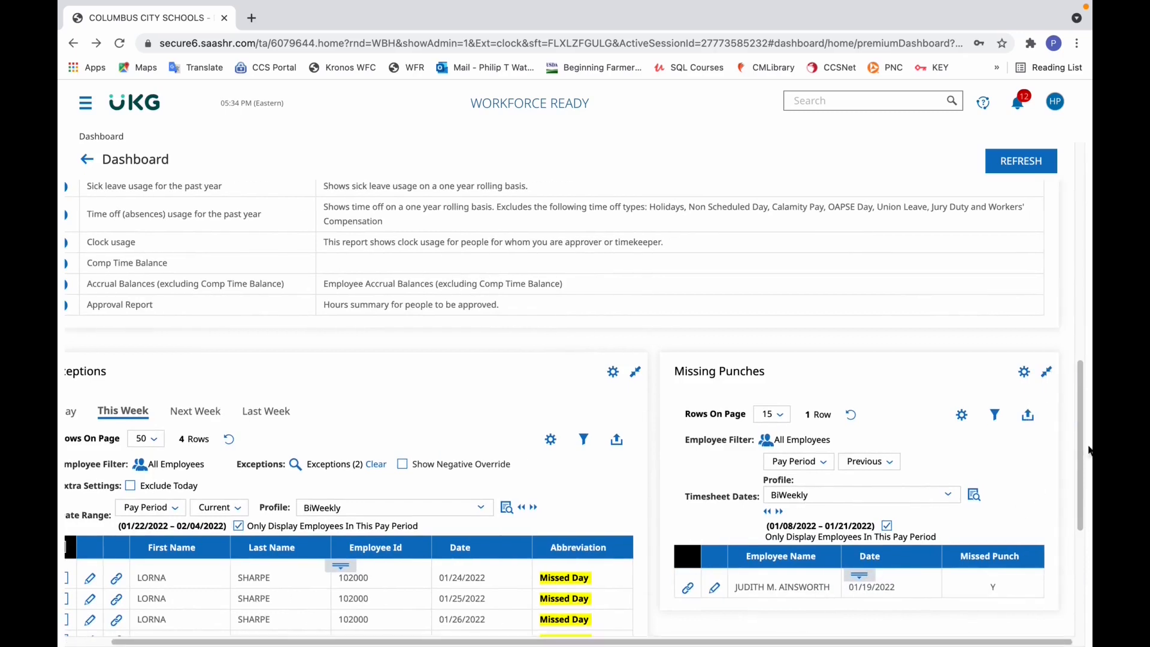
pyautogui.moveTo(1083, 444); pyautogui.dragTo(1082, 465)
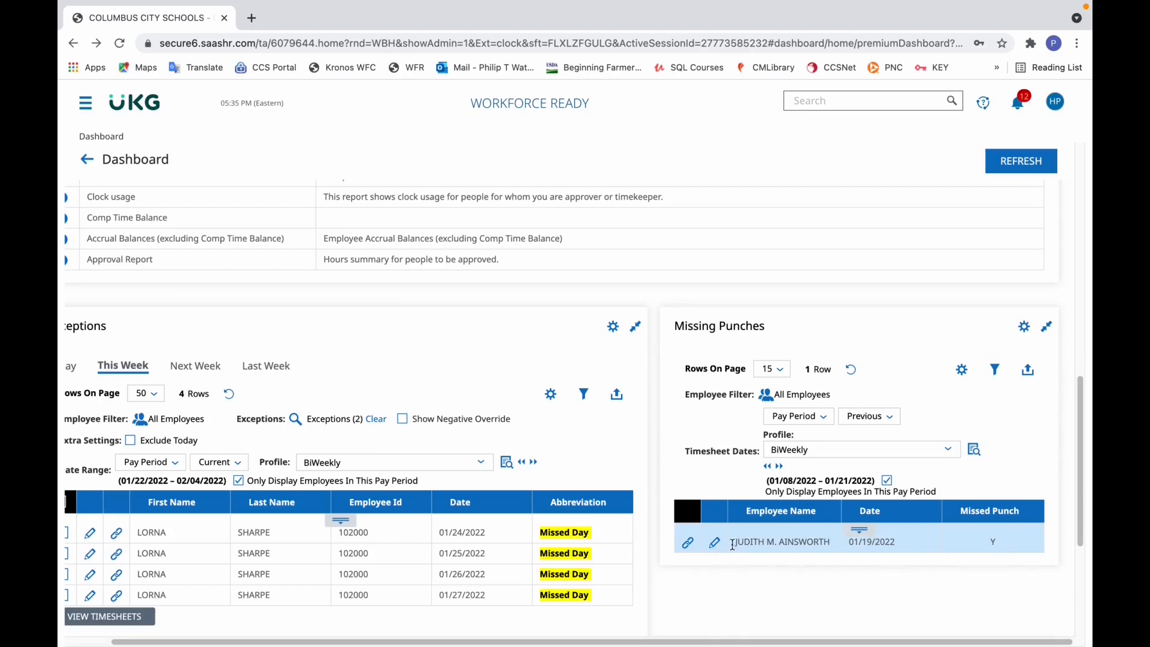
pyautogui.click(712, 543)
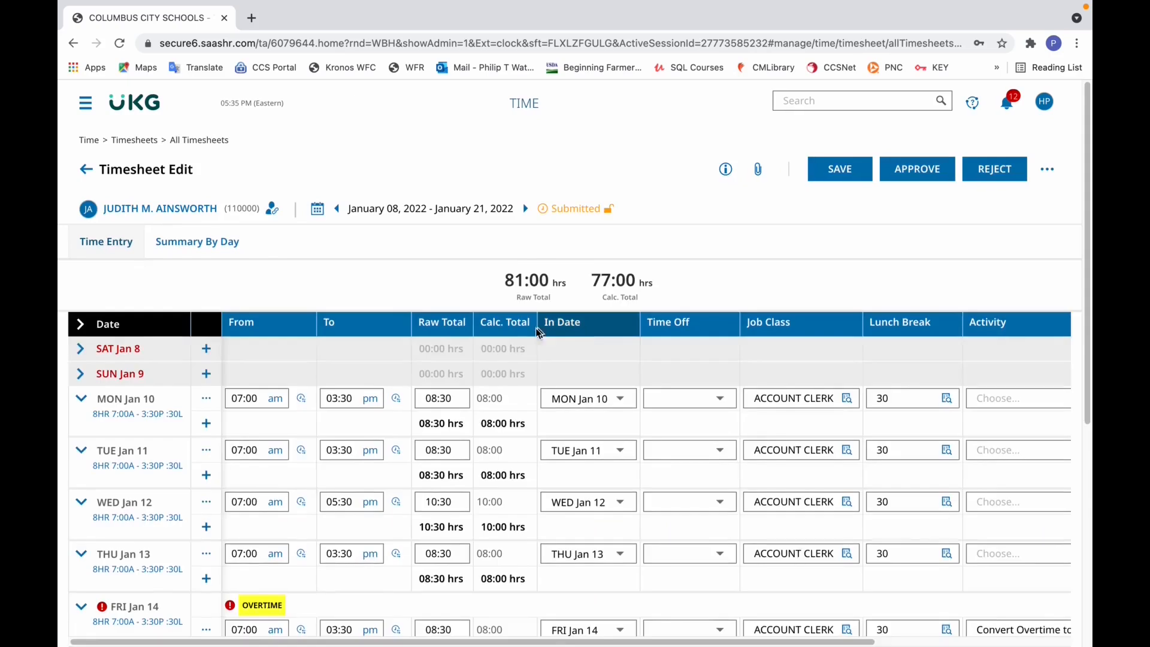
# - Enter 3:30 as the missing out time for Wednesday, January 19
pyautogui.moveTo(1086, 262); pyautogui.dragTo(1084, 436)
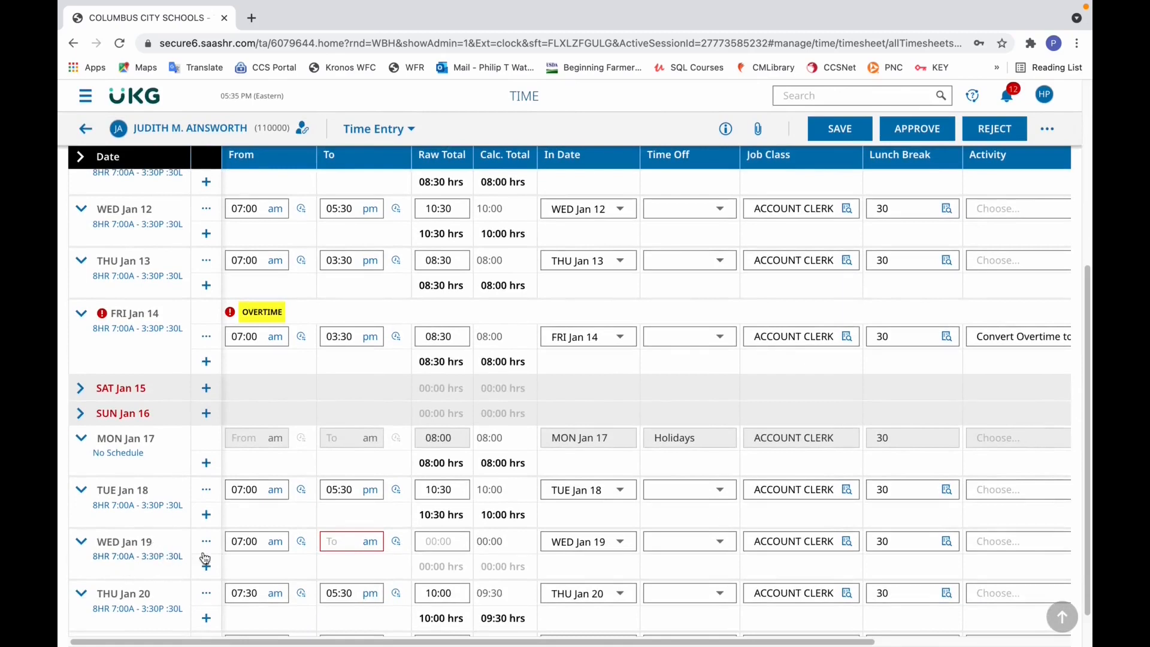
pyautogui.click(334, 540)
pyautogui.write('3:30')
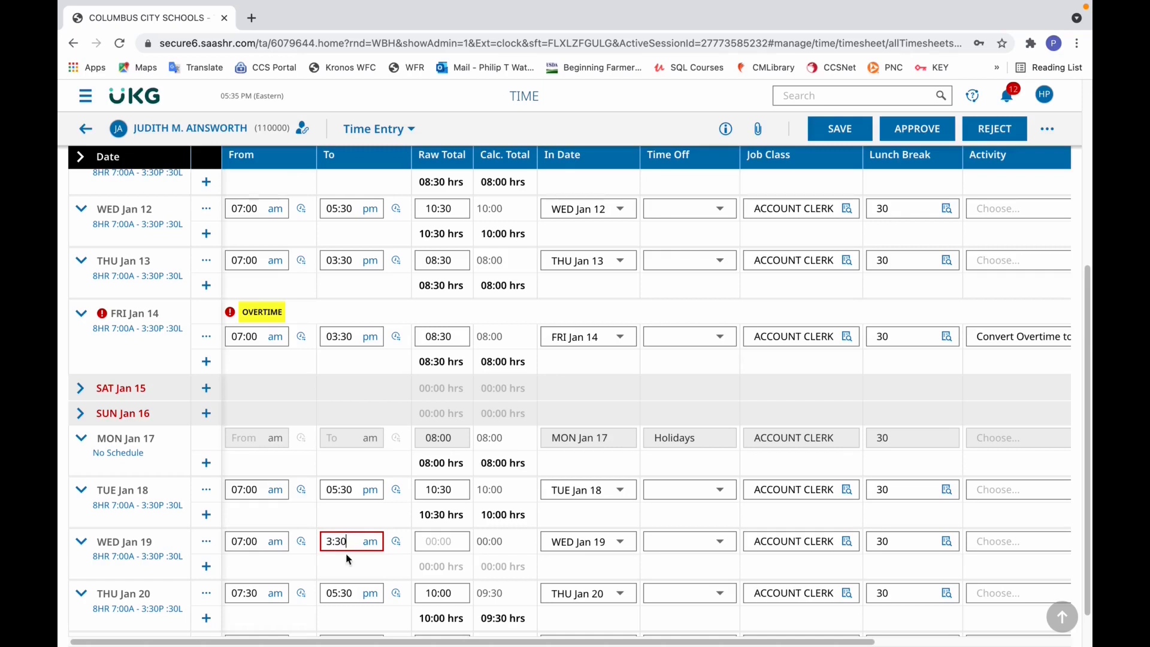
pyautogui.press('Tab')
# - Assign the Missed Swipe reason code to the January 19 entry and save the timesheet
pyautogui.moveTo(594, 642); pyautogui.dragTo(787, 643)
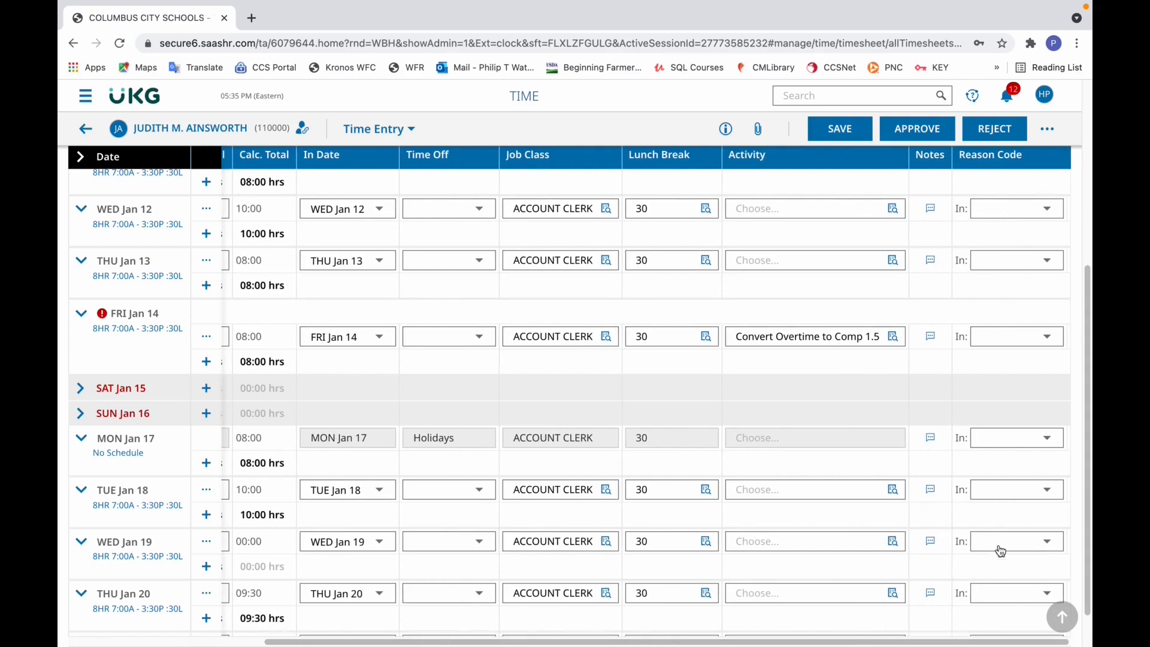
pyautogui.click(1025, 541)
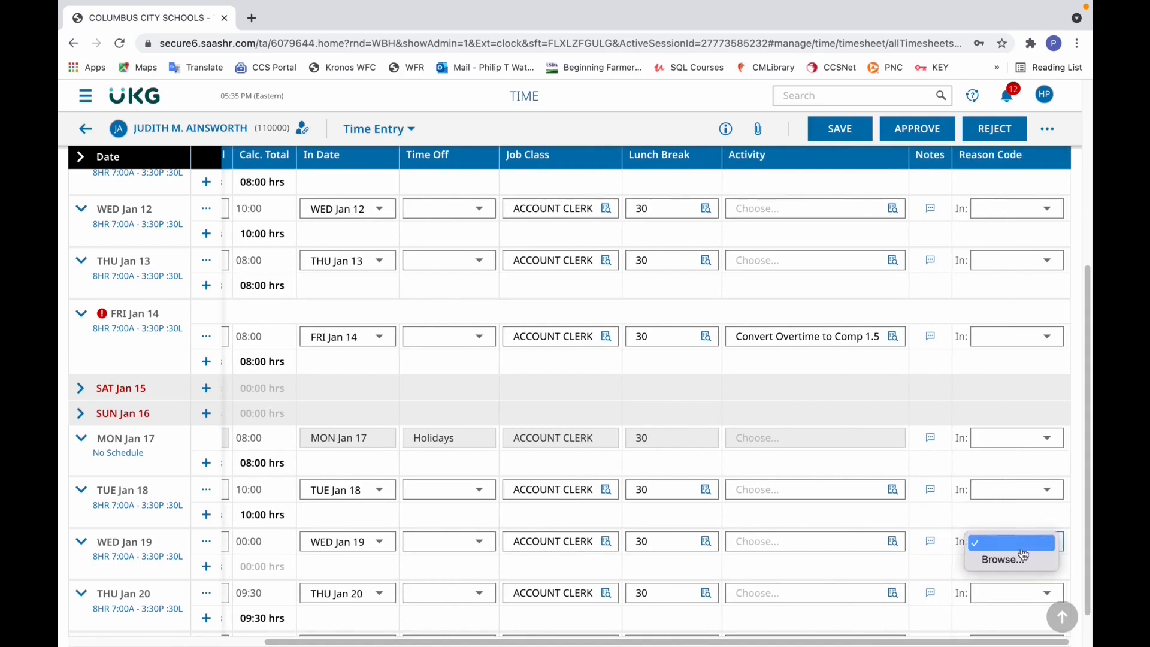
pyautogui.click(1013, 560)
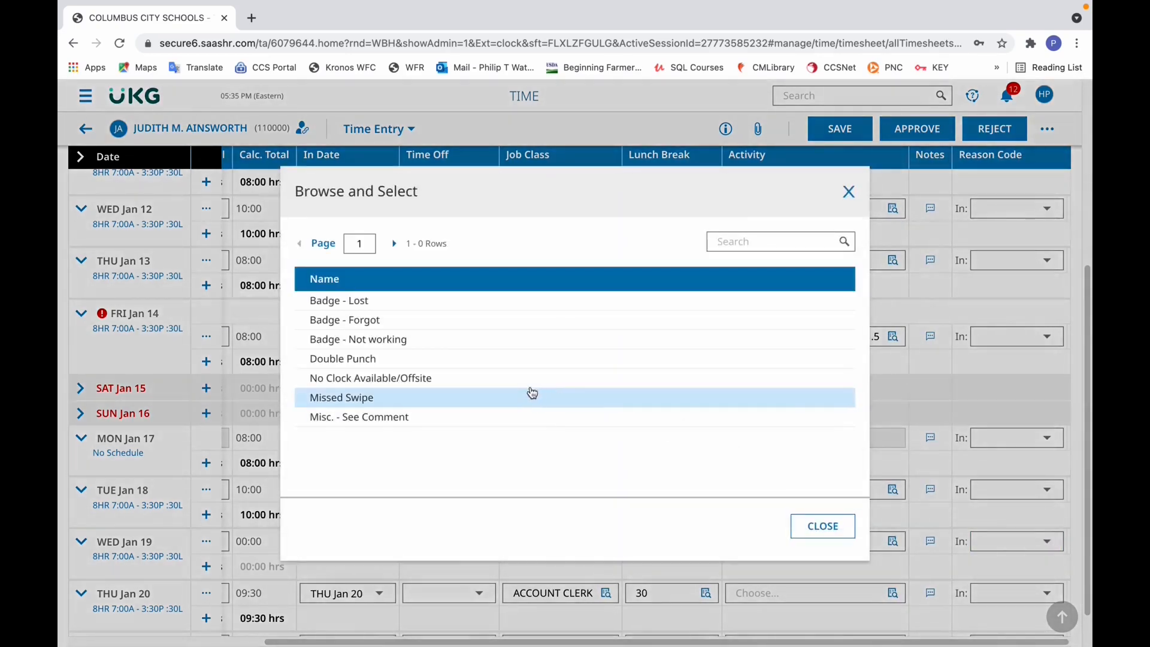
pyautogui.click(343, 398)
pyautogui.click(854, 136)
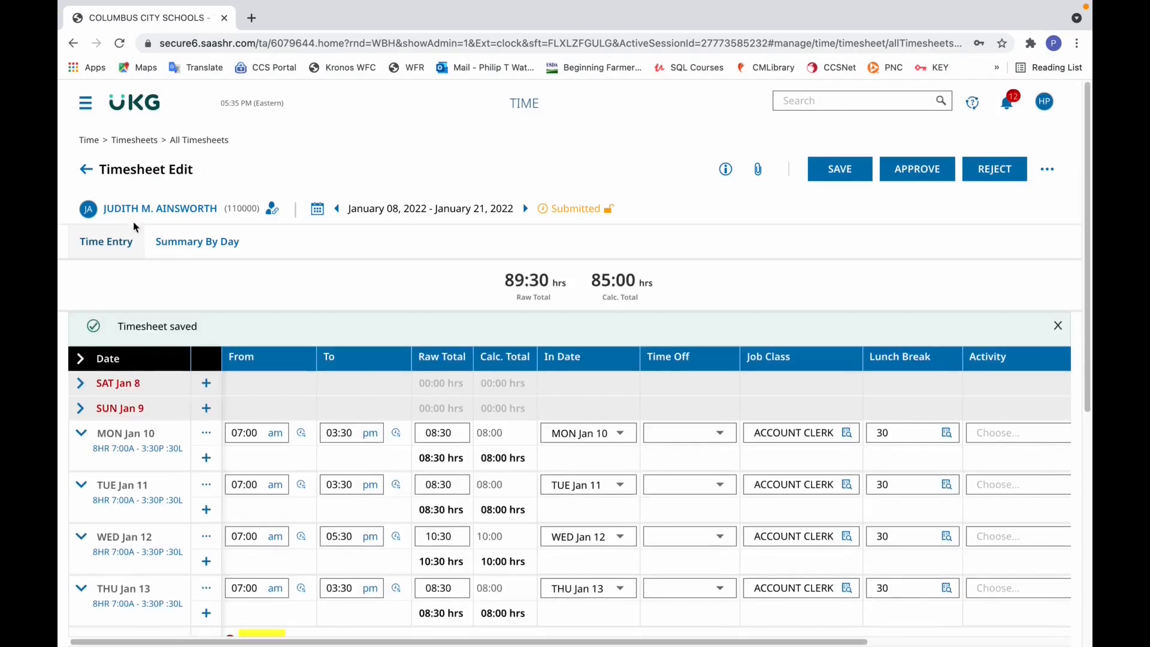
# - Run the Missed Days Report from the dashboard's saved reports and open the timesheet of the employee listed for 01/14/2022
pyautogui.click(133, 111)
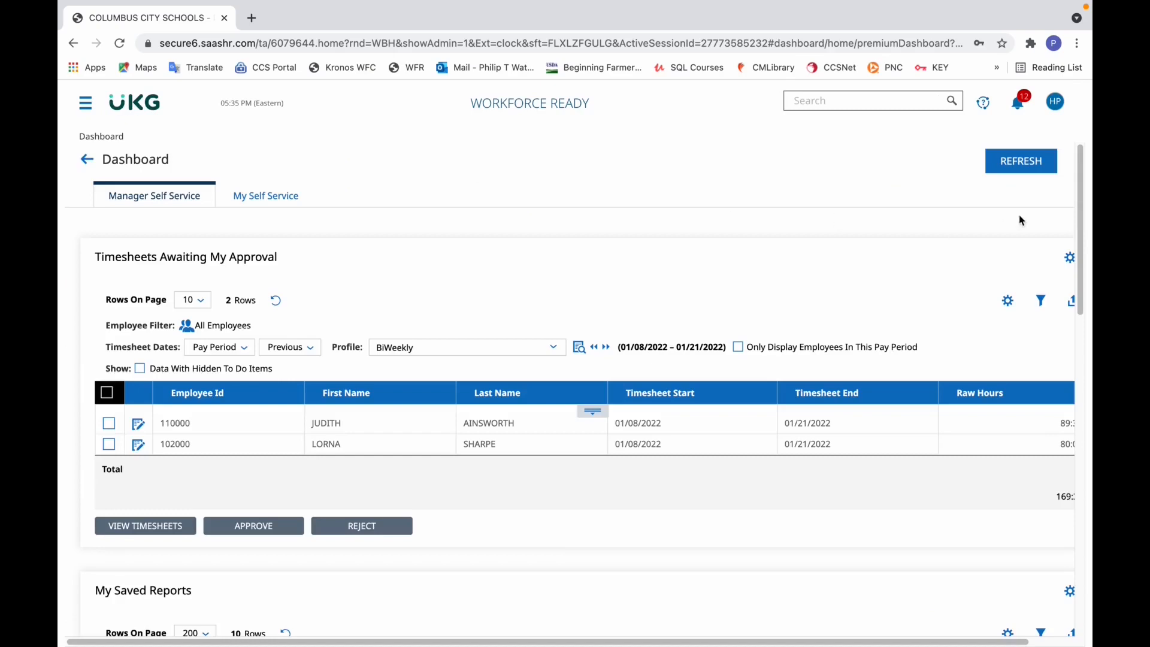
pyautogui.moveTo(1079, 159); pyautogui.dragTo(1080, 311)
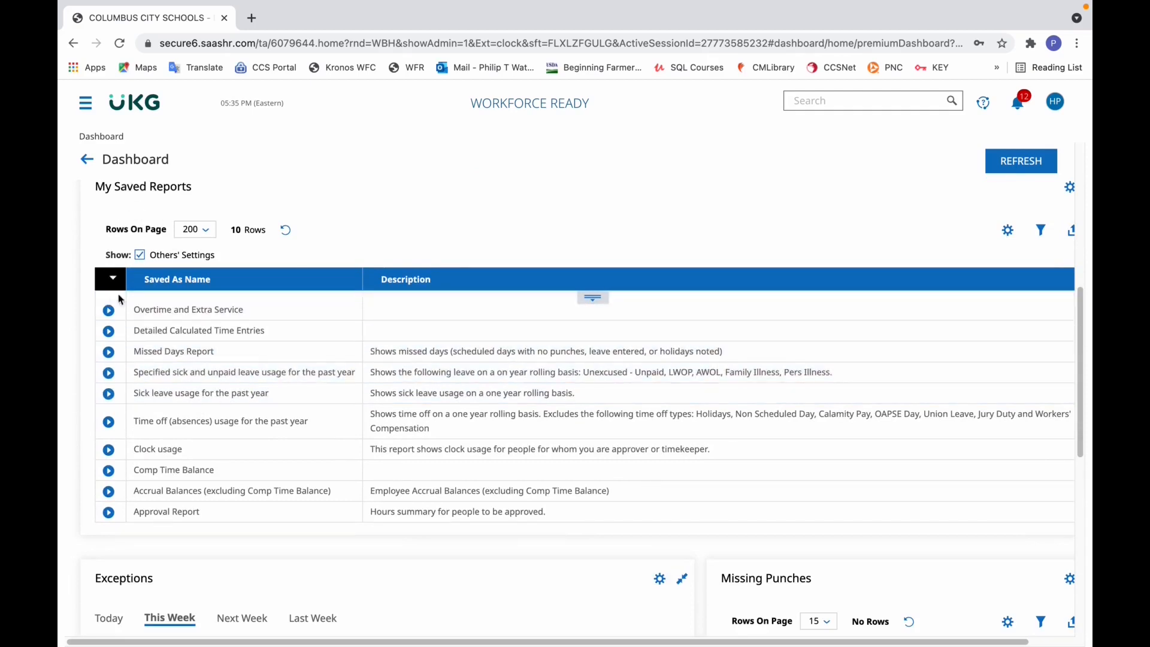
pyautogui.click(109, 353)
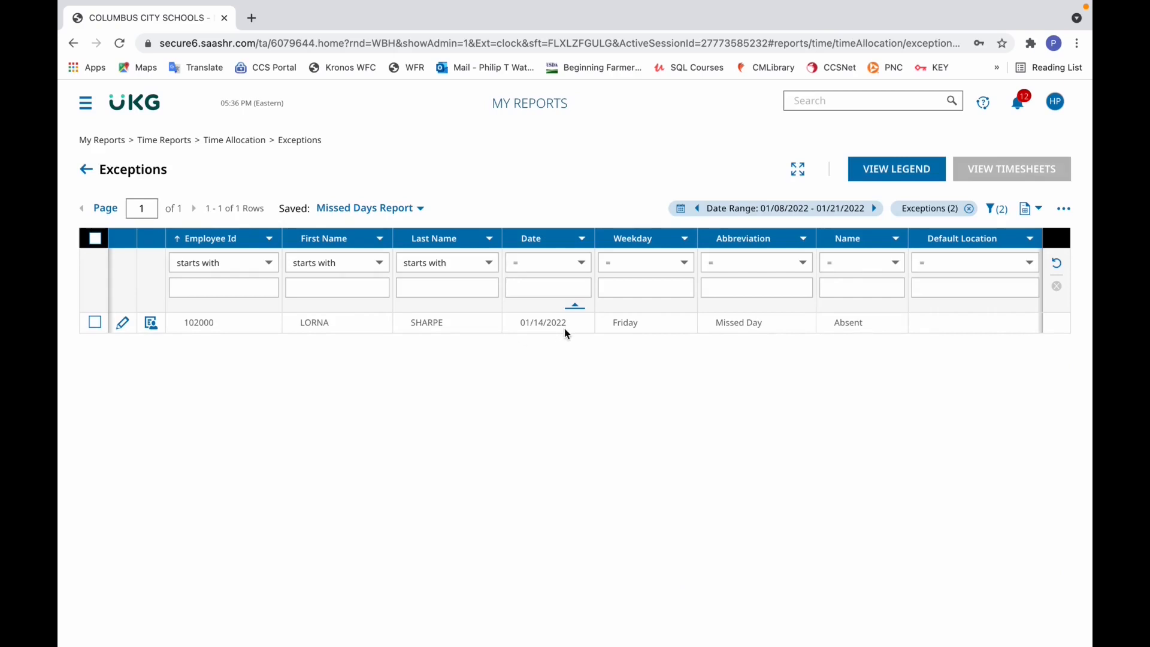
pyautogui.click(124, 324)
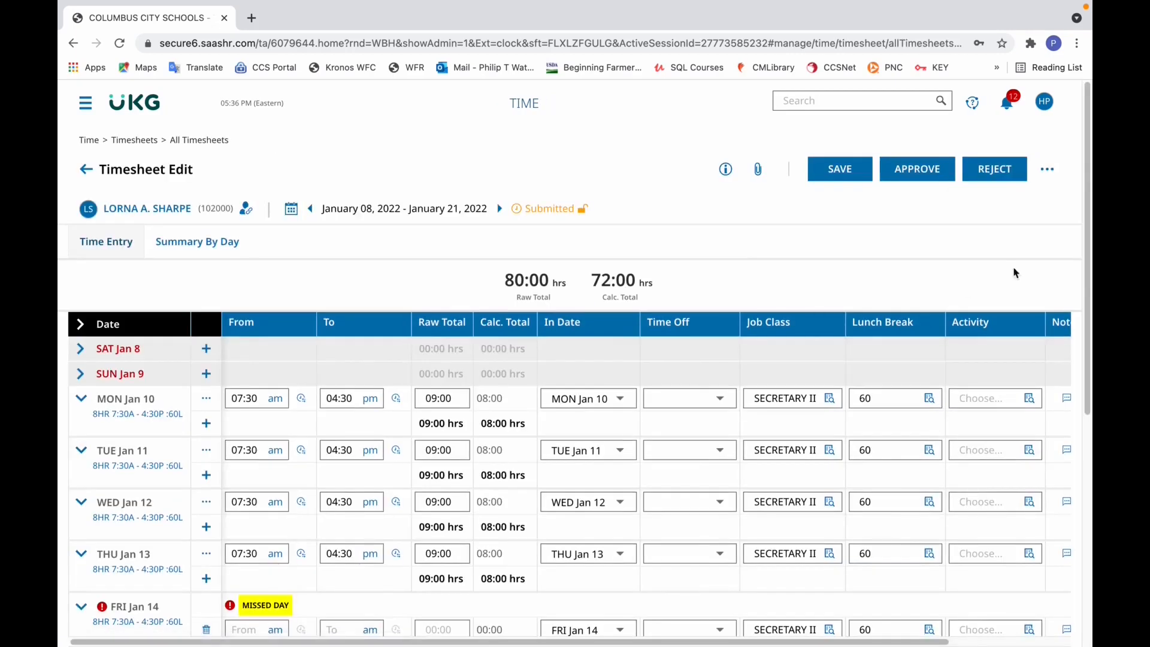
# - Enter 8 hours as the raw total for Friday, January 14
pyautogui.moveTo(1083, 225); pyautogui.dragTo(1083, 366)
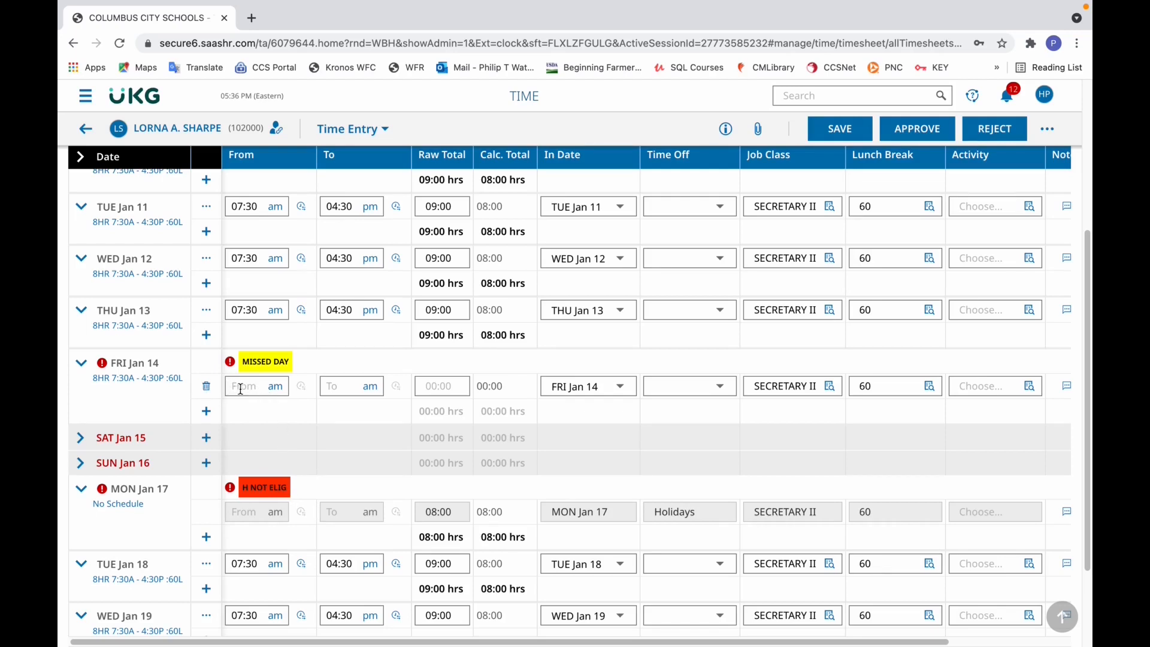
pyautogui.click(432, 384)
pyautogui.write('8')
pyautogui.press('Tab')
# - Set the January 14 time off type to Sick Leave/Personal Illness and save the timesheet
pyautogui.click(673, 391)
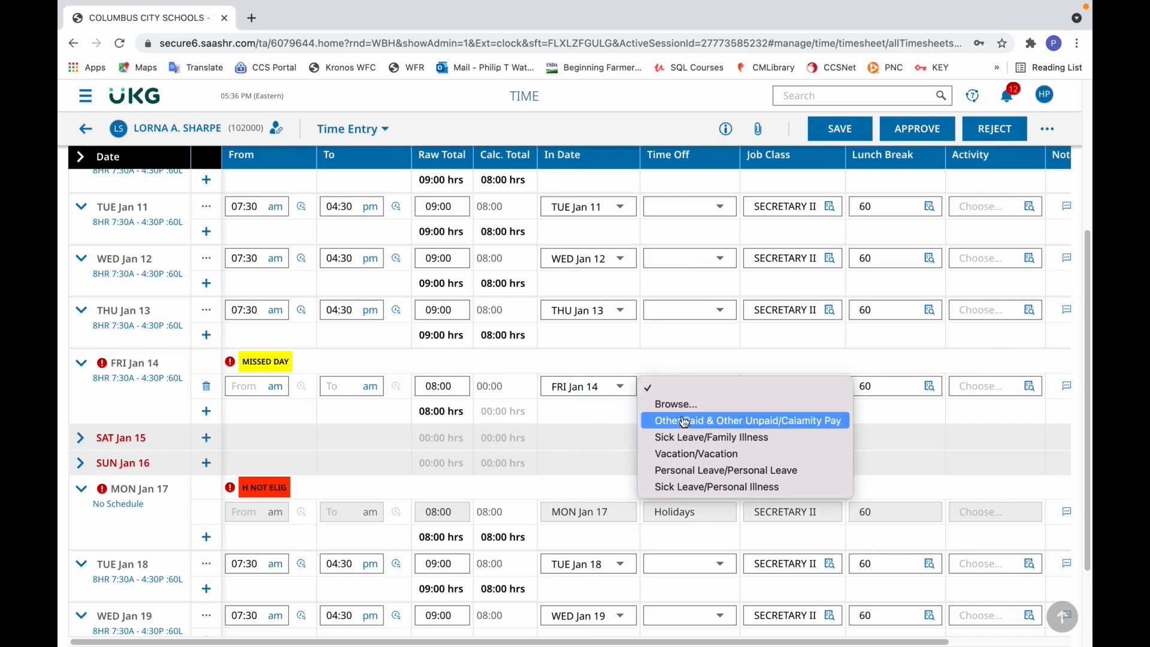
pyautogui.click(683, 404)
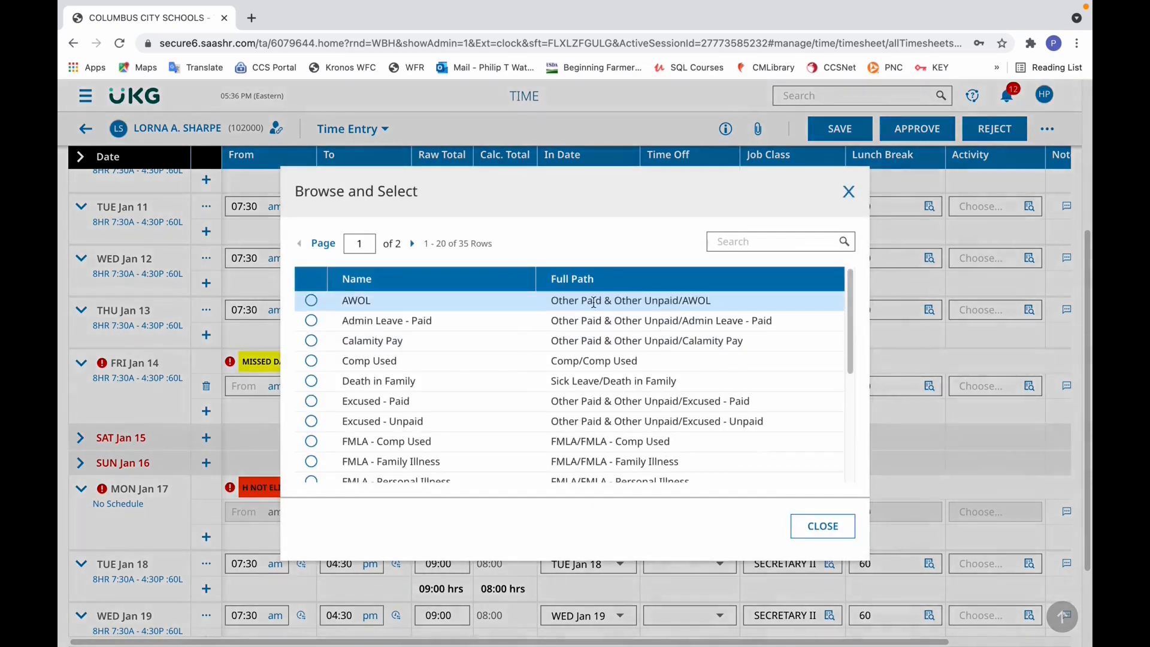
pyautogui.click(412, 244)
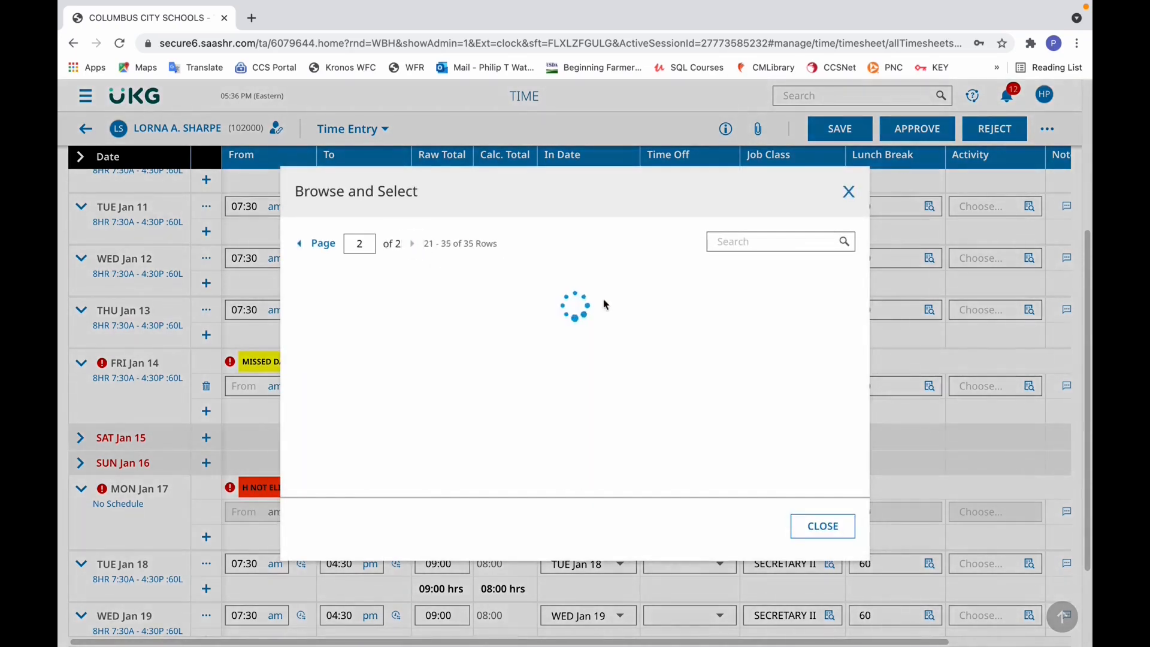
pyautogui.click(311, 341)
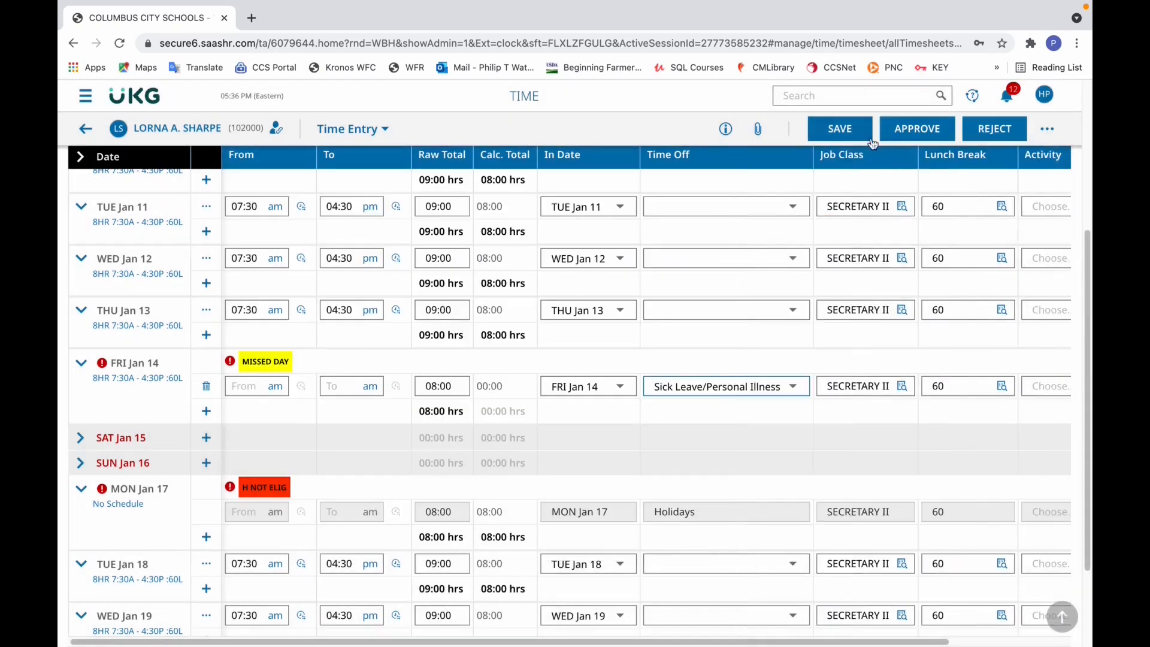
pyautogui.click(827, 132)
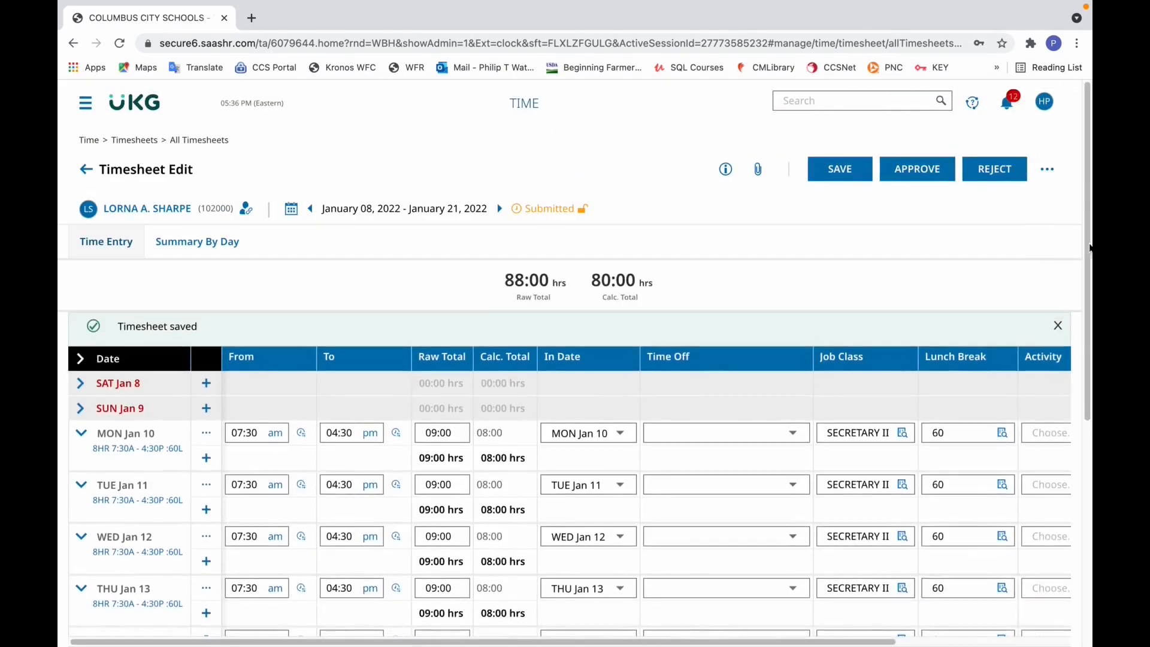
# - Review the saved timesheet's January 14 entry, the remaining days and the hour totals
pyautogui.moveTo(1090, 248); pyautogui.dragTo(1089, 389)
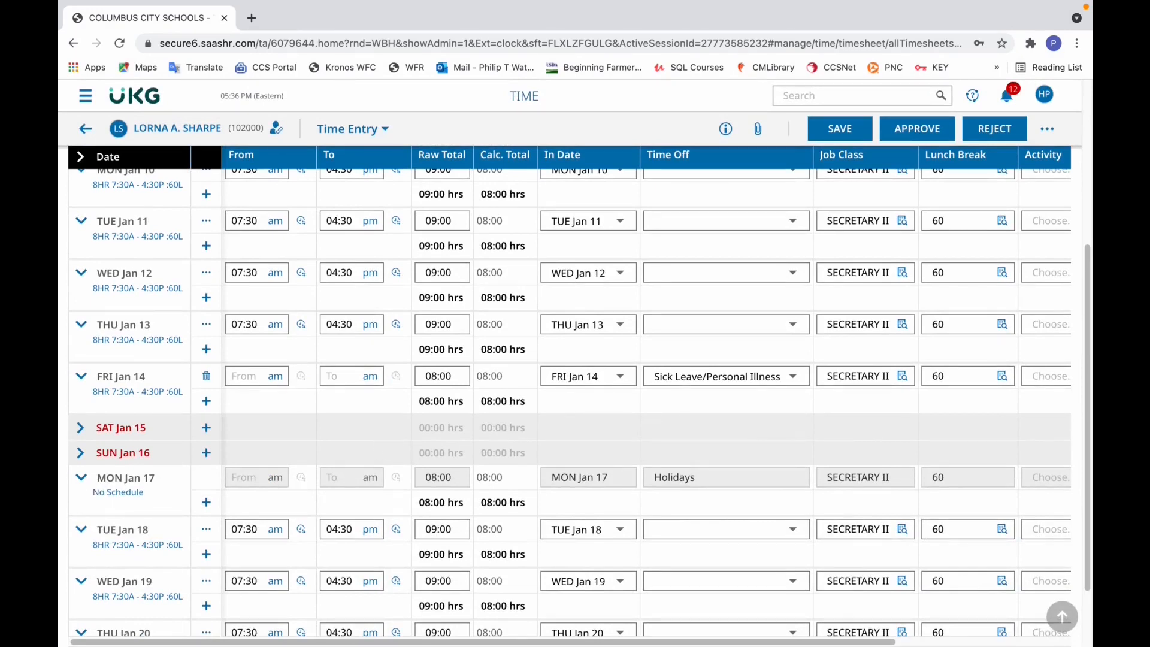
pyautogui.scroll(-1, 216, 447)
pyautogui.moveTo(1081, 334); pyautogui.dragTo(1060, 186)
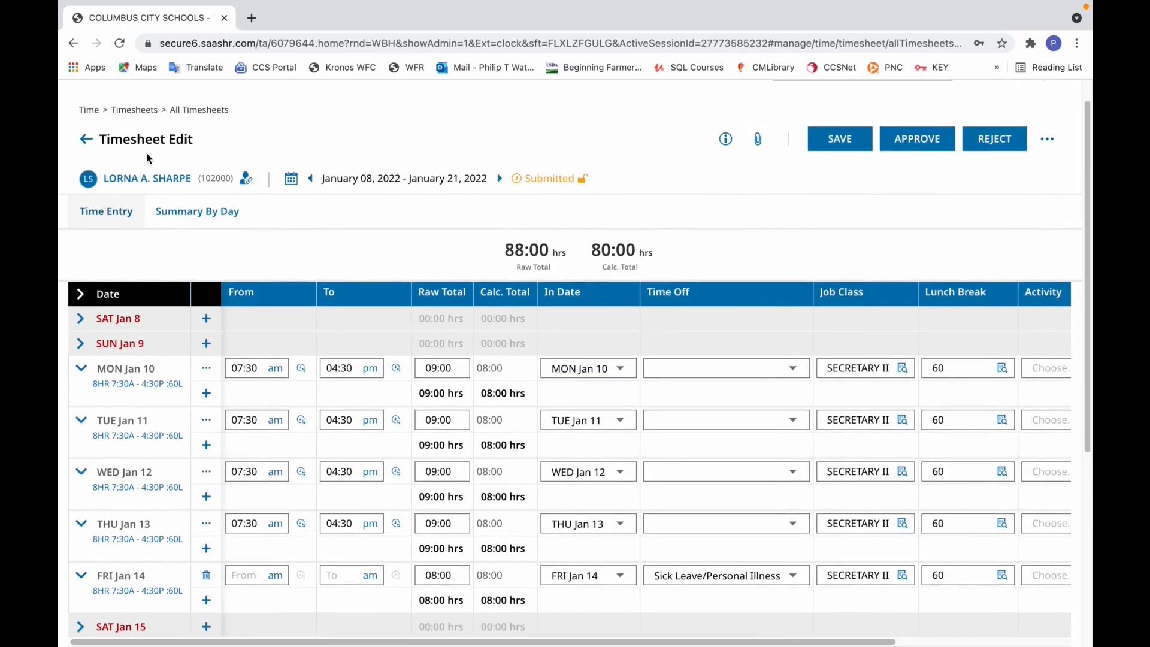
# - Return to the dashboard and run the Approval Report from the saved reports
pyautogui.click(88, 142)
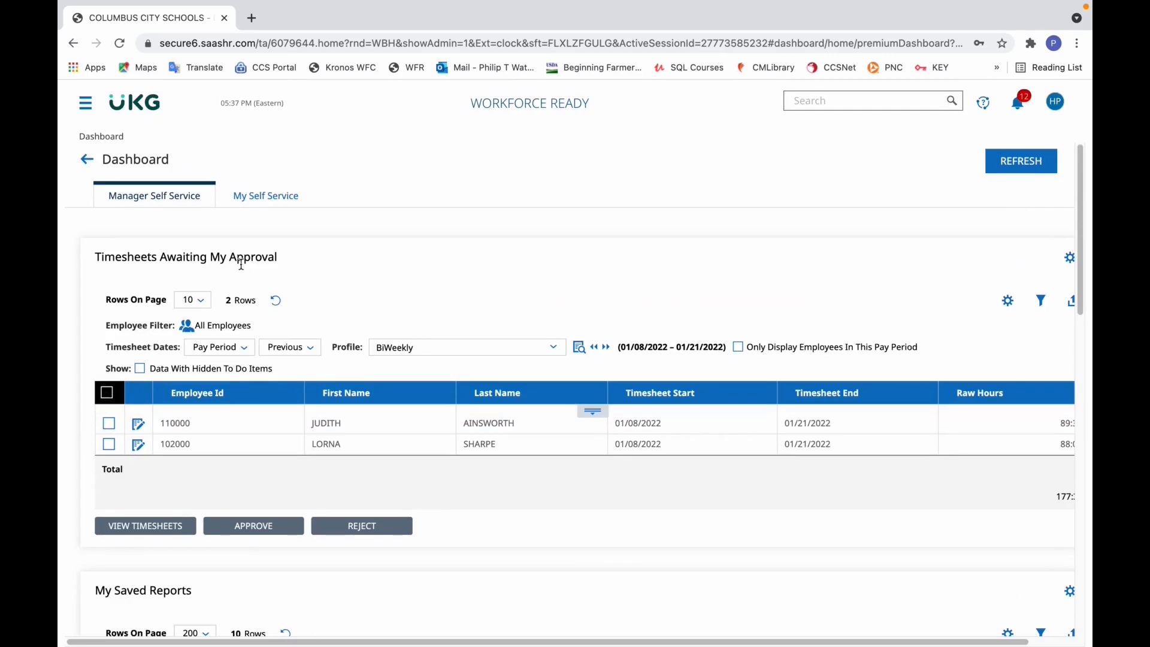
pyautogui.moveTo(1082, 260); pyautogui.dragTo(1080, 398)
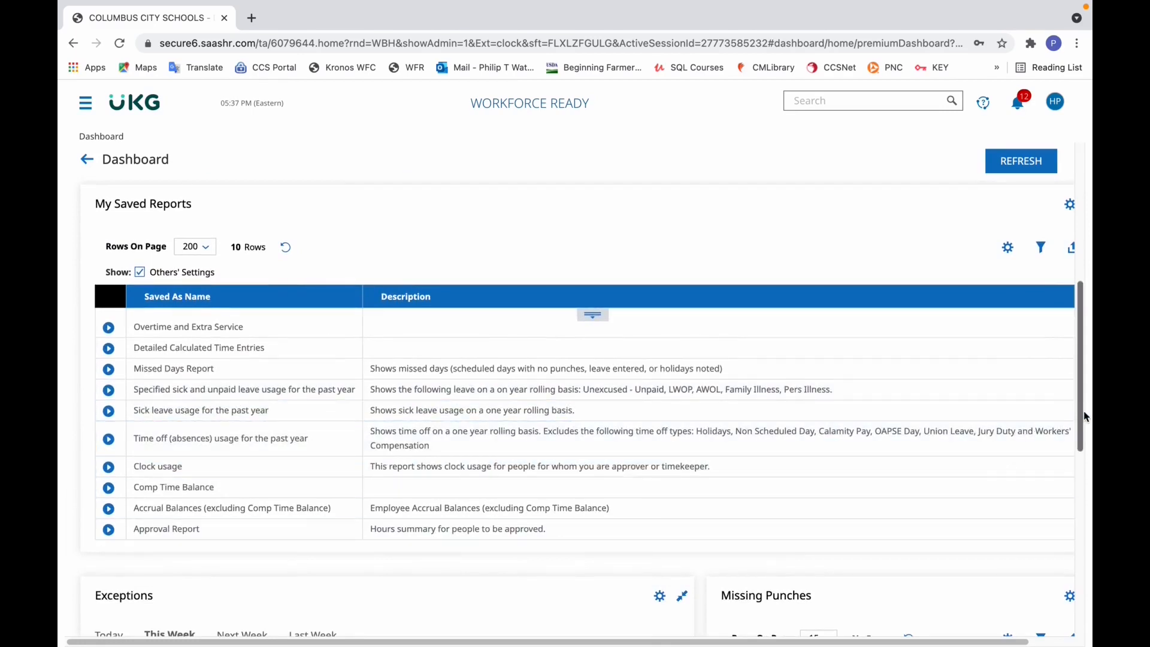
pyautogui.click(107, 529)
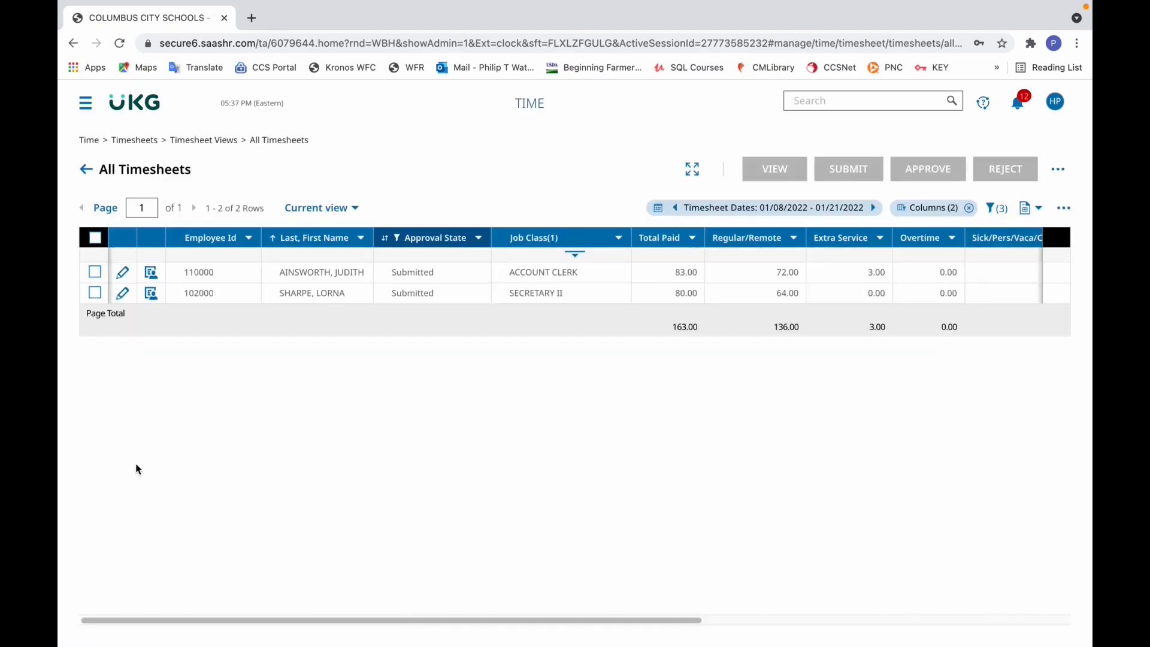
# - Examine the Approval Report's hour columns for both employees, from Total Paid across to Comp Earned
pyautogui.click(550, 621)
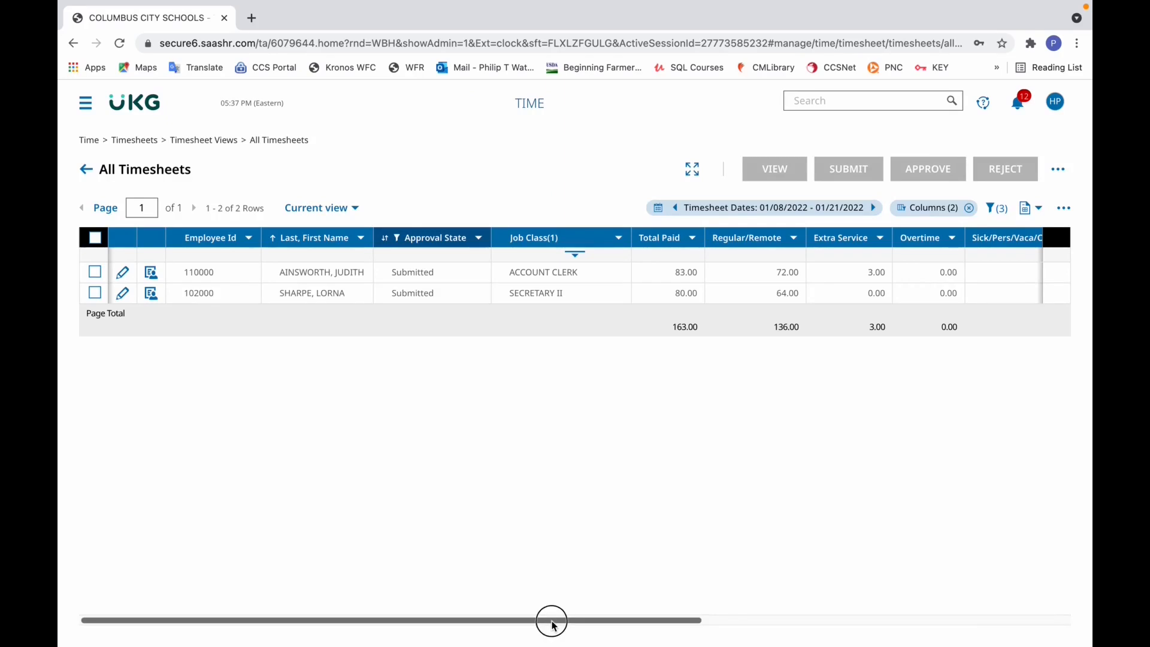
pyautogui.moveTo(553, 624); pyautogui.dragTo(658, 628)
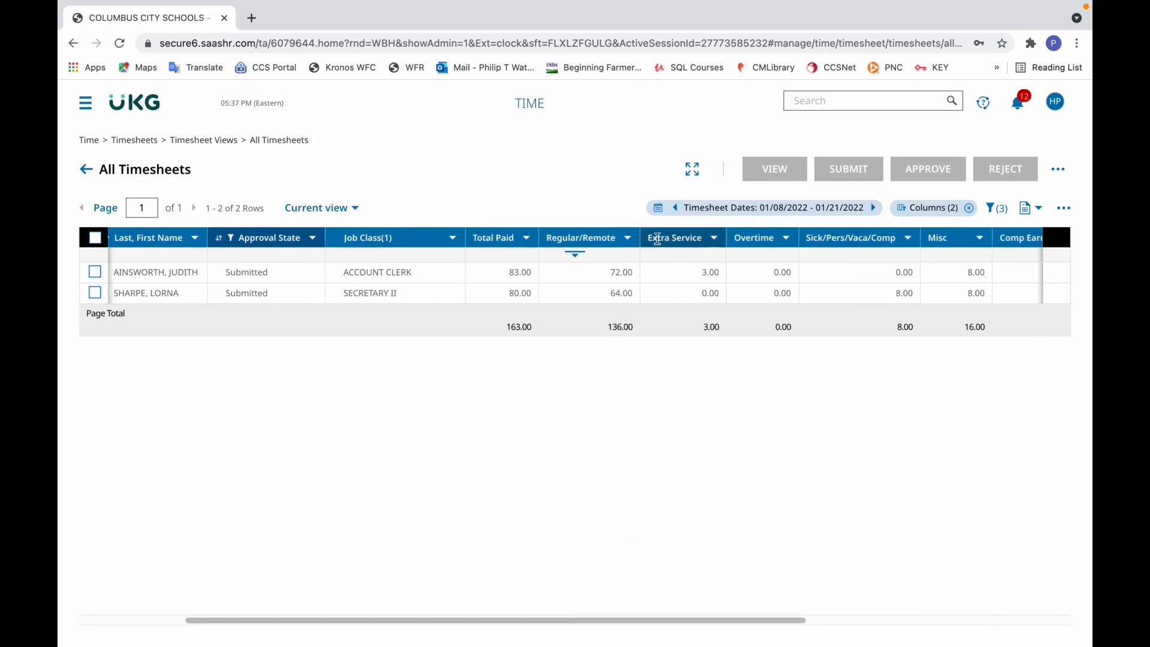
pyautogui.moveTo(740, 620)
pyautogui.mouseDown()
pyautogui.moveTo(1057, 619)
pyautogui.moveTo(762, 626)
pyautogui.mouseUp()
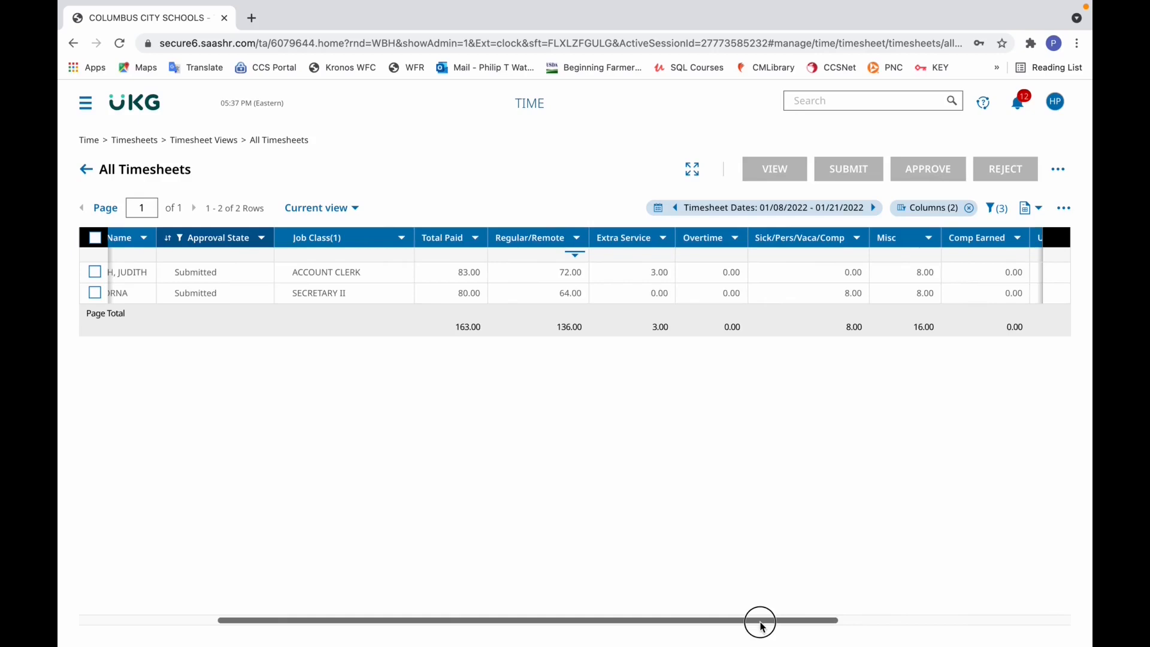
pyautogui.moveTo(760, 626); pyautogui.dragTo(560, 630)
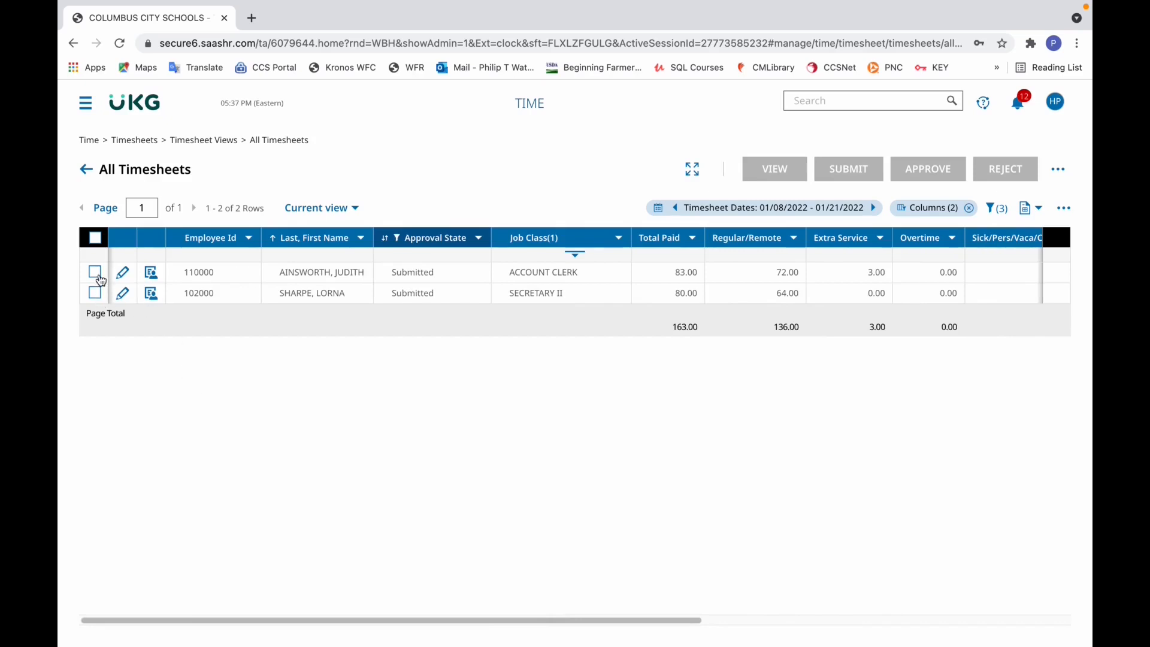
# - Select both timesheets on the page and open them for viewing
pyautogui.click(95, 238)
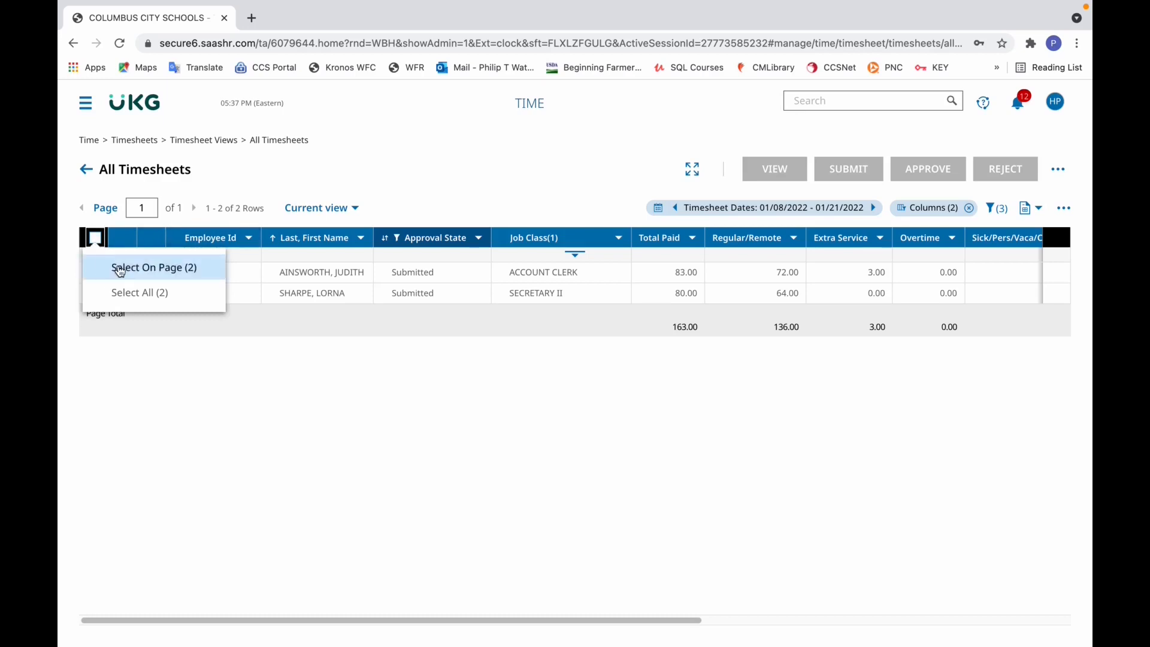
pyautogui.click(120, 268)
pyautogui.click(779, 172)
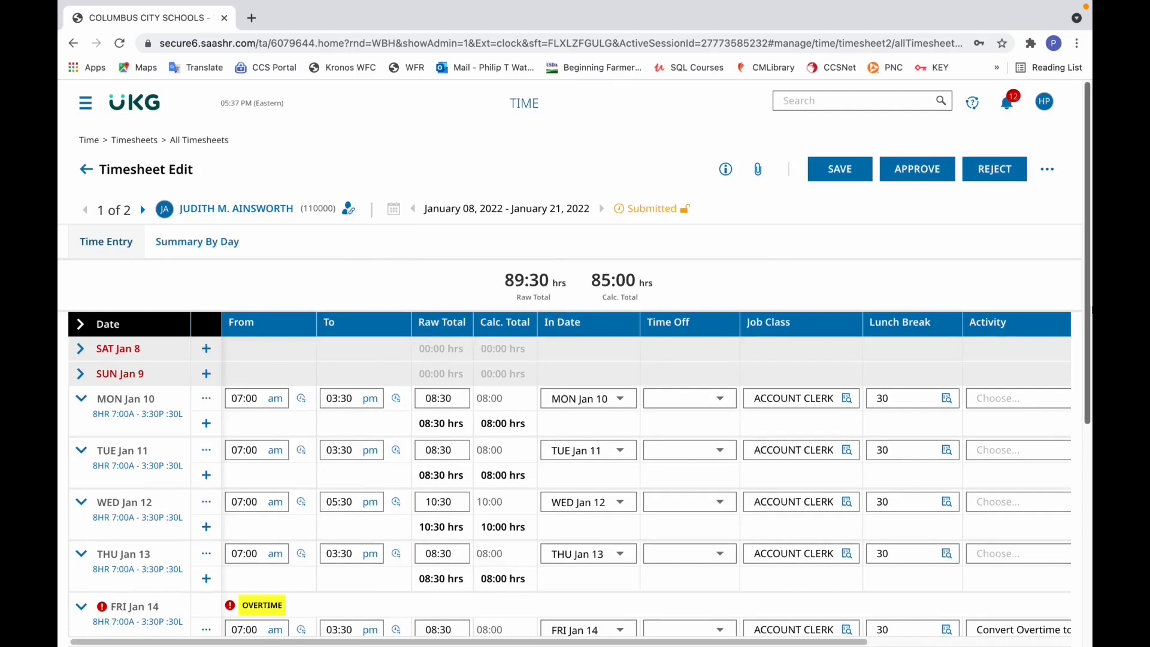
pyautogui.moveTo(1089, 300); pyautogui.dragTo(1088, 180)
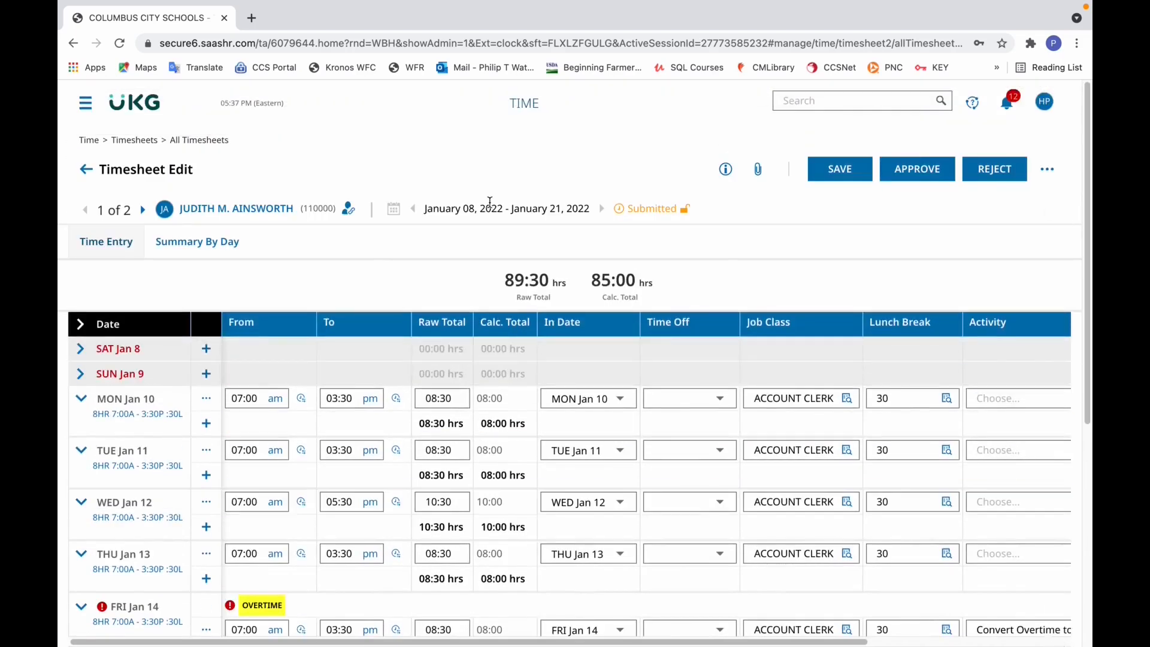
# - Review the first employee's daily hour summary through the pay period totals and go on to the second employee's summary
pyautogui.click(224, 247)
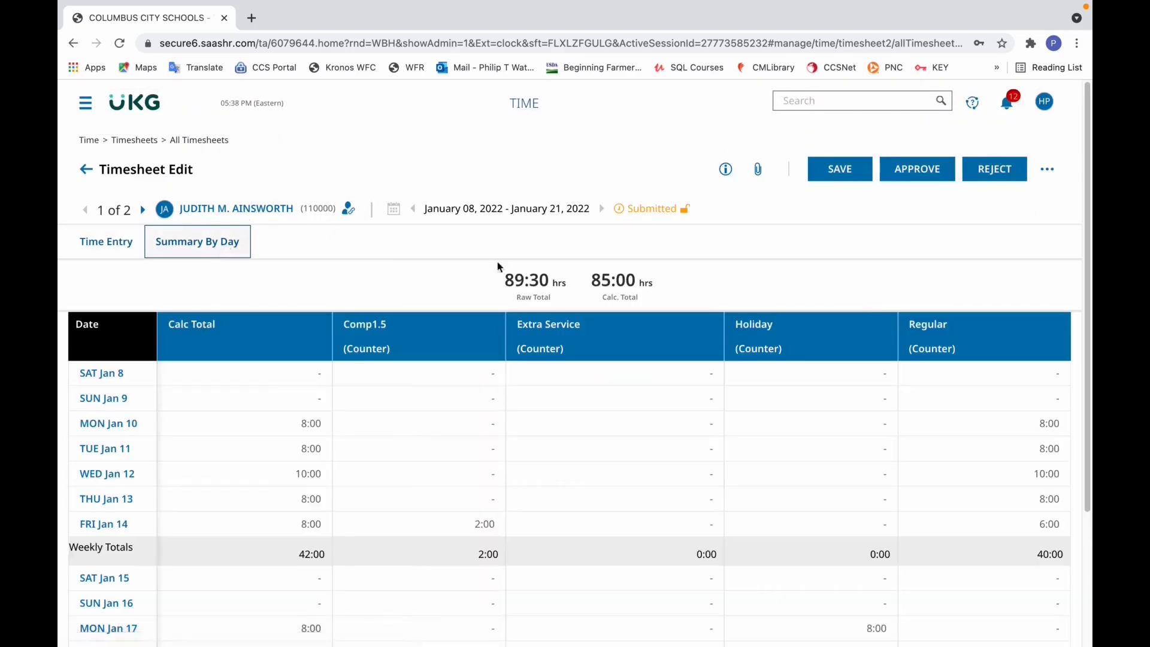
pyautogui.moveTo(1088, 187); pyautogui.dragTo(1087, 351)
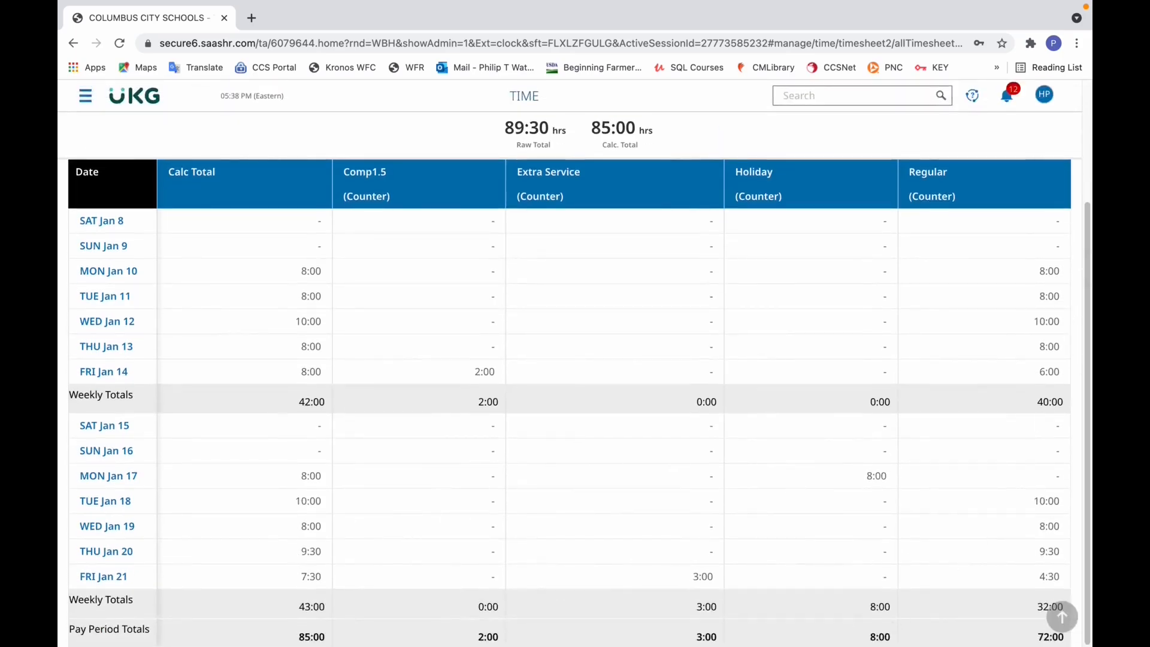
pyautogui.click(1090, 108)
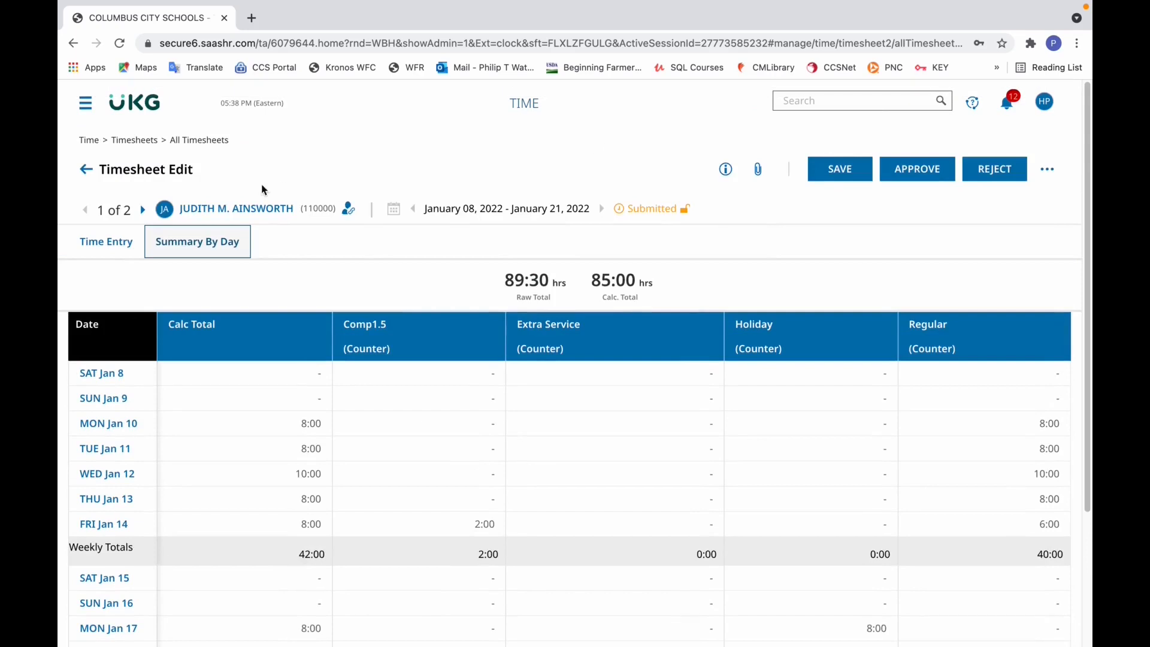
pyautogui.click(142, 210)
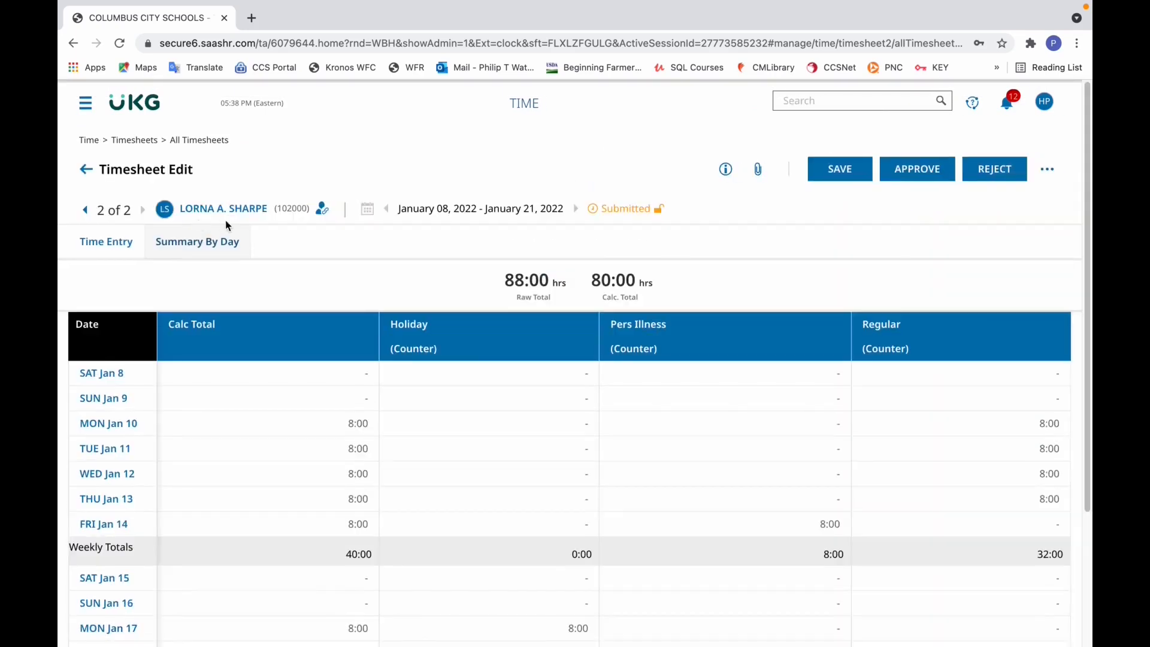
# - Return to the Approval Report, select all timesheets for 01/08/2022 - 01/21/2022 and approve them without a comment
pyautogui.click(90, 171)
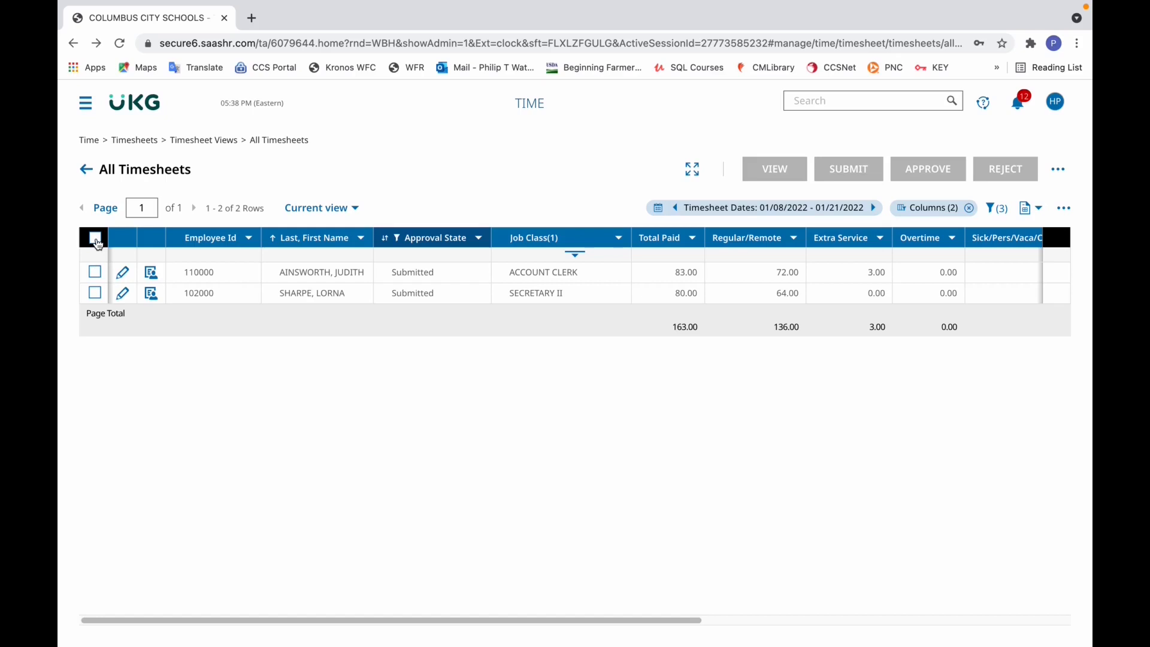
pyautogui.click(97, 240)
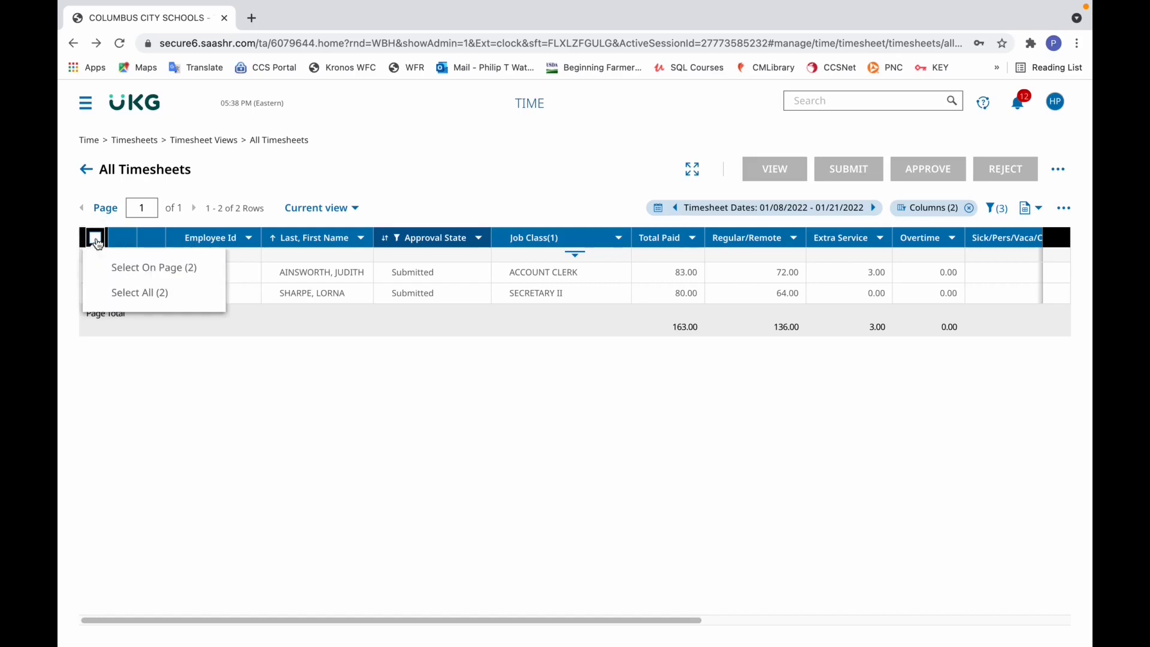
pyautogui.click(109, 288)
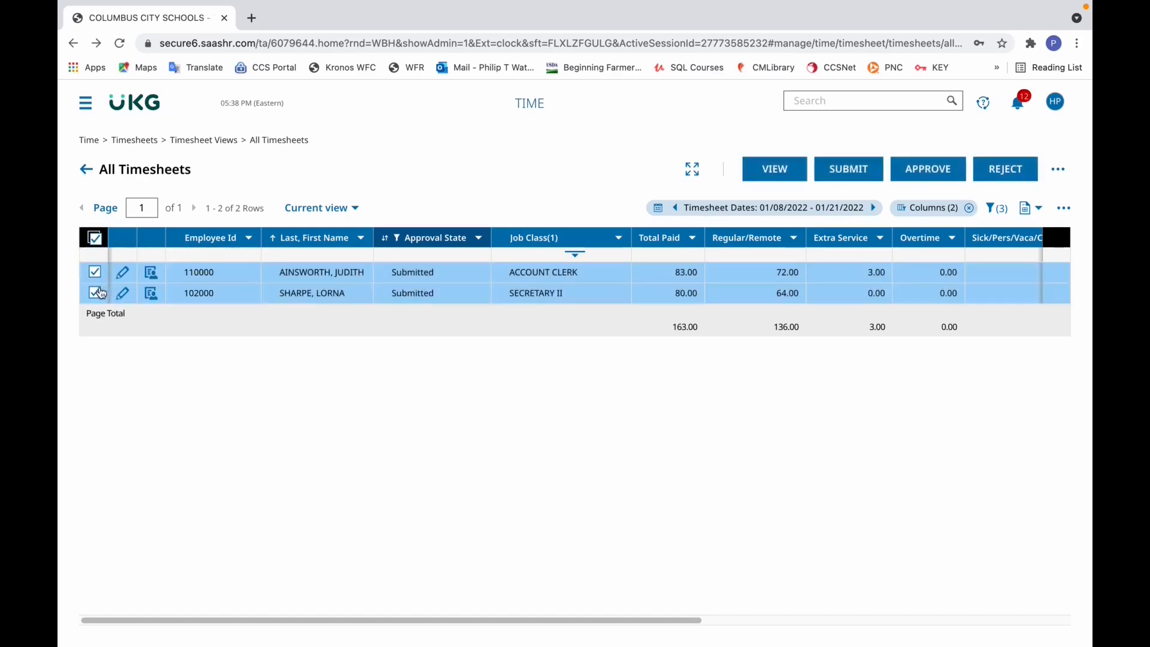
pyautogui.click(928, 173)
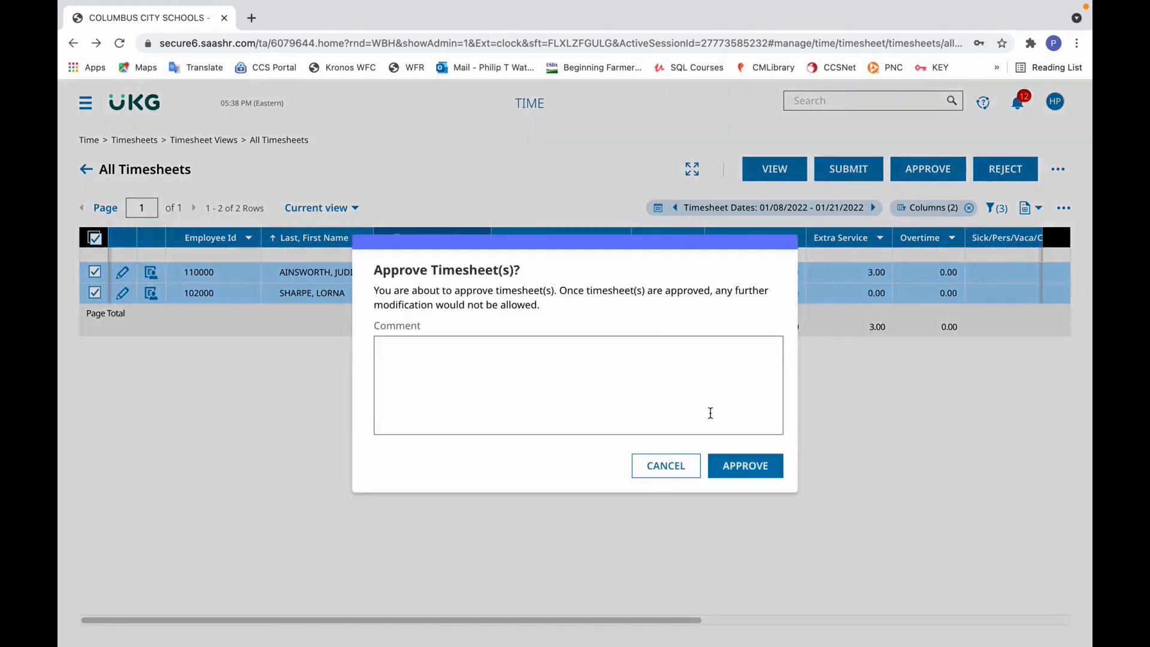
pyautogui.click(735, 462)
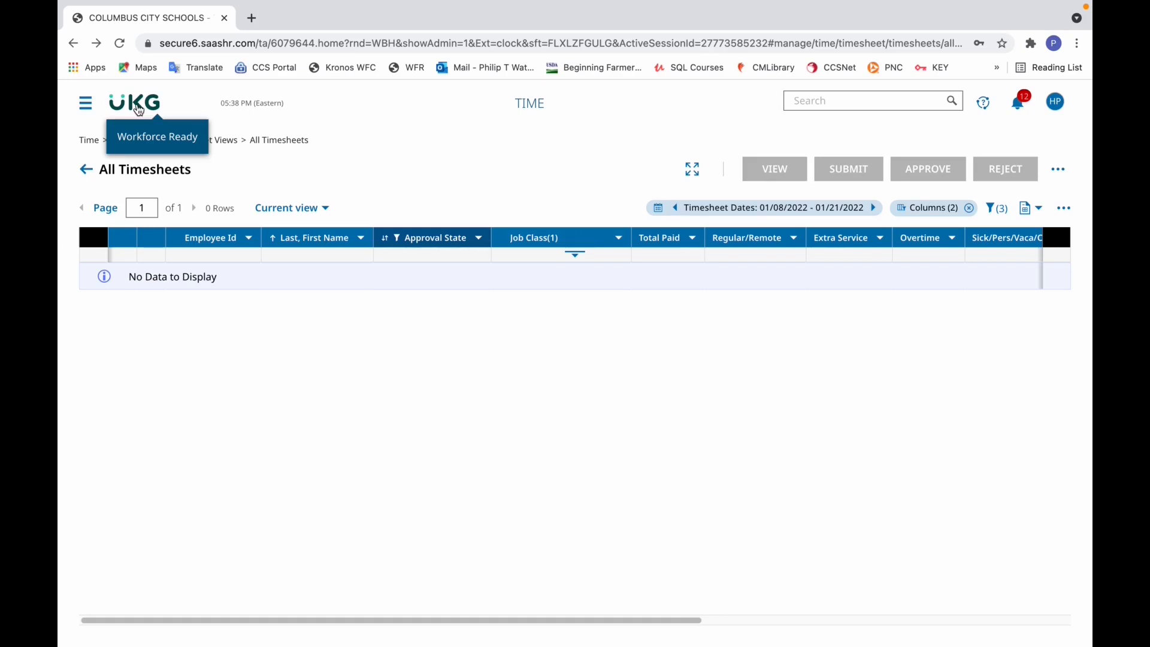
# - Return to the dashboard, search for the account clerk by employee ID and open the matching employee profile
pyautogui.click(139, 108)
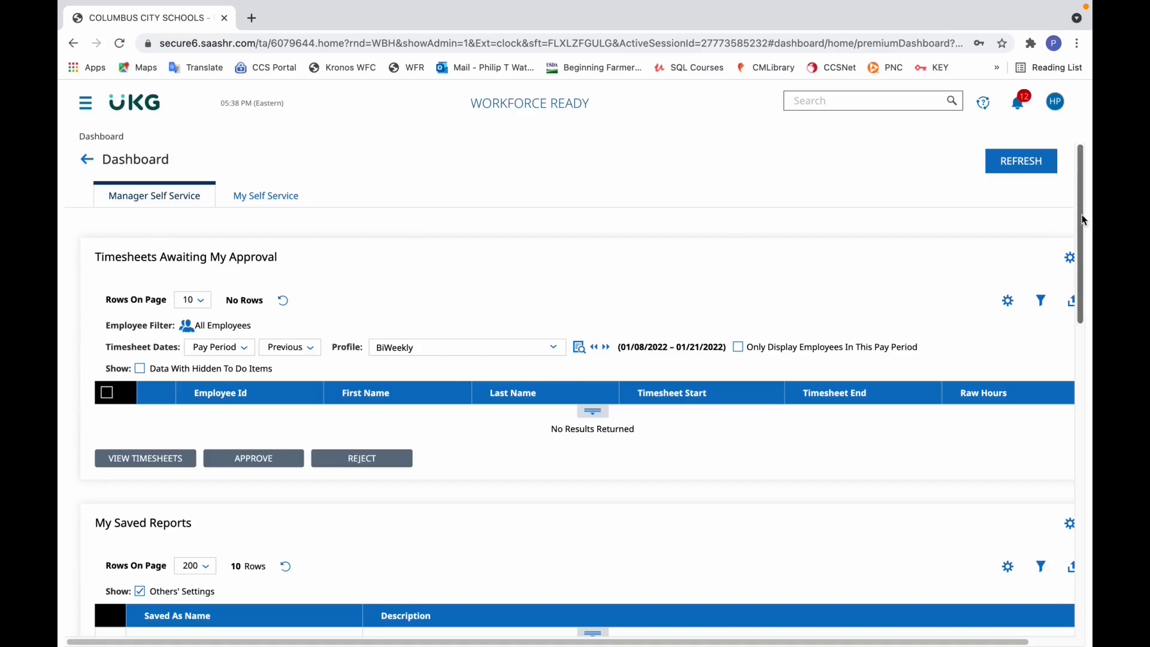
pyautogui.click(89, 109)
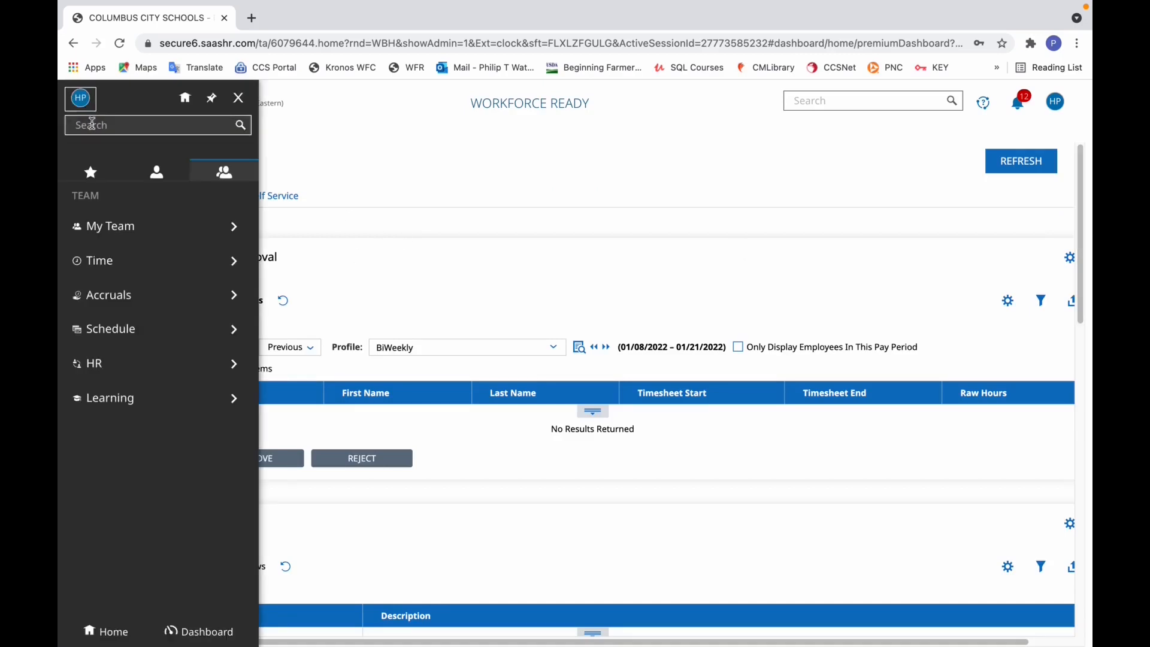
pyautogui.click(91, 125)
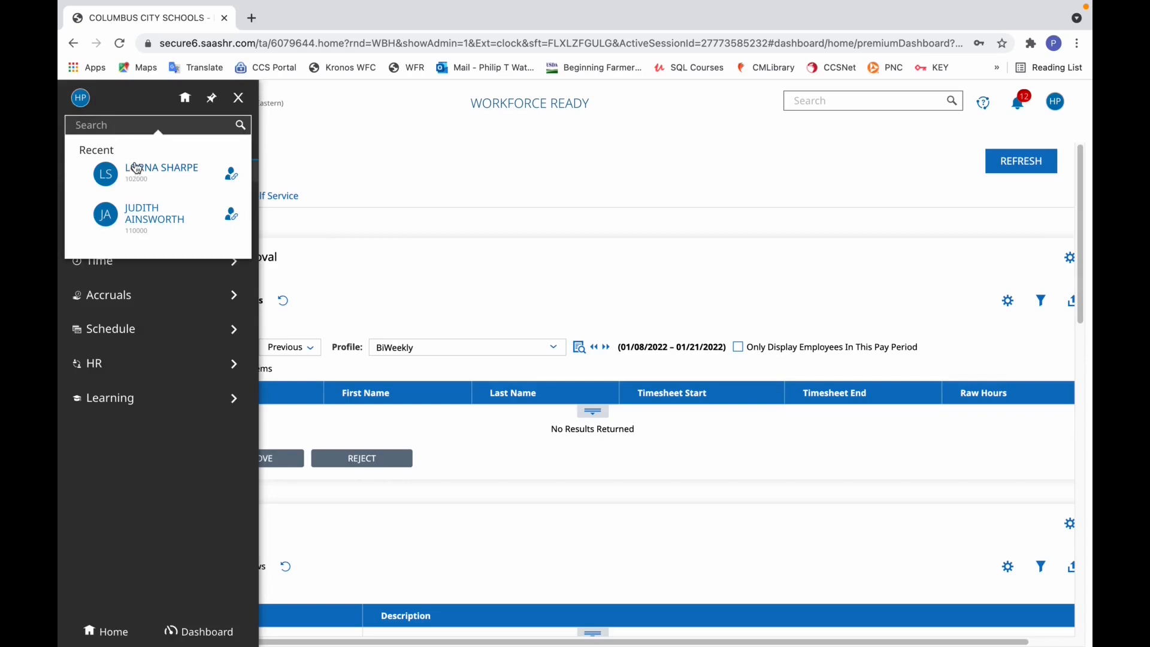
pyautogui.write('110000')
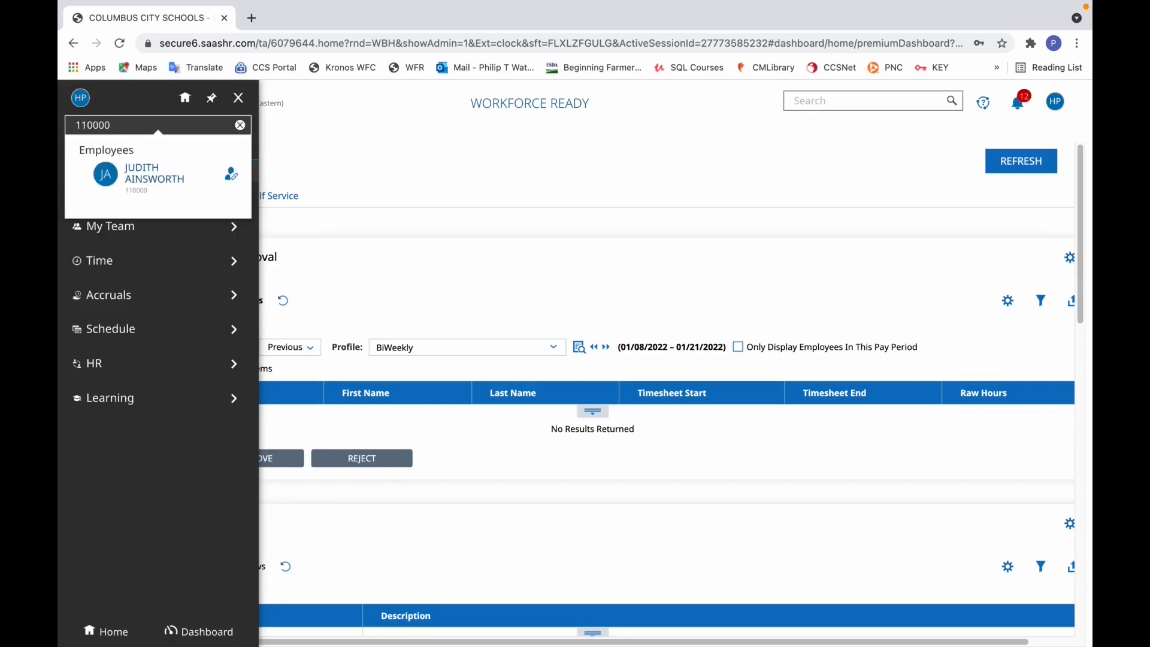
pyautogui.click(178, 182)
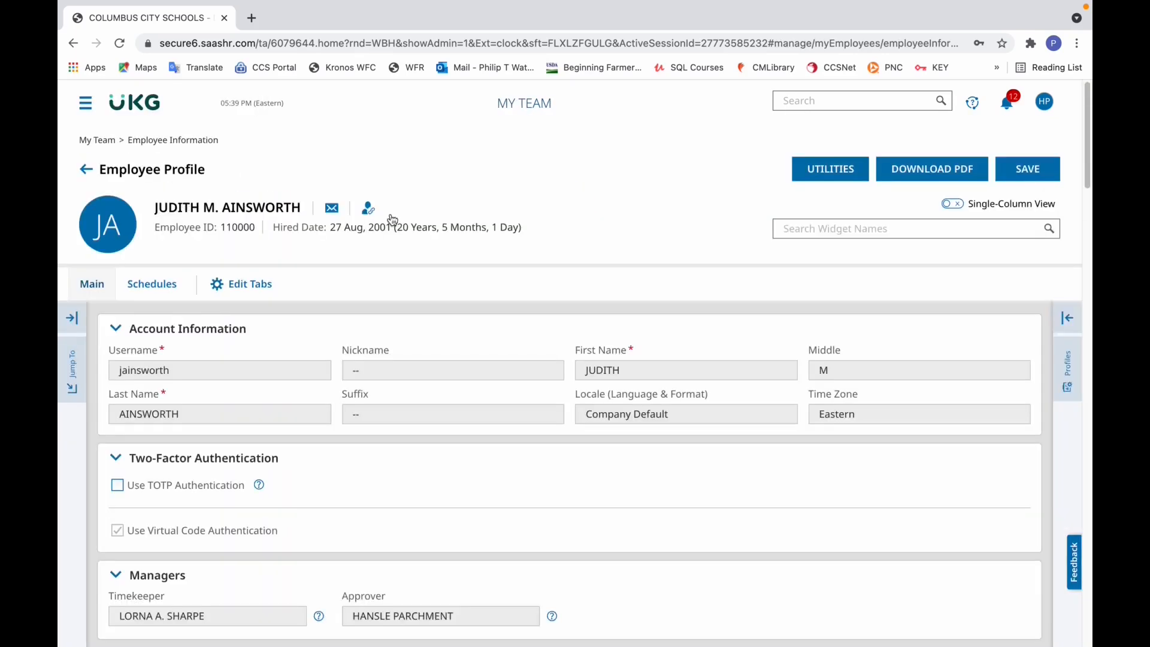
# - List all of the employee's timesheets from the profile's utilities and open the one for 01/08/2022 - 01/21/2022
pyautogui.click(829, 169)
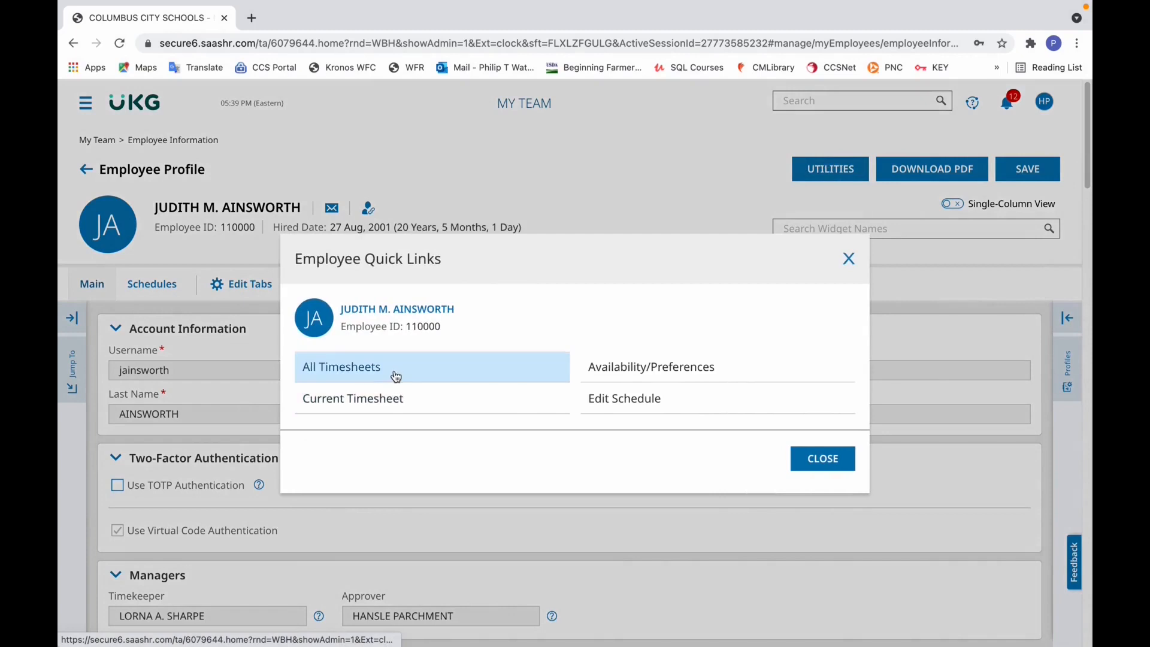
pyautogui.click(393, 371)
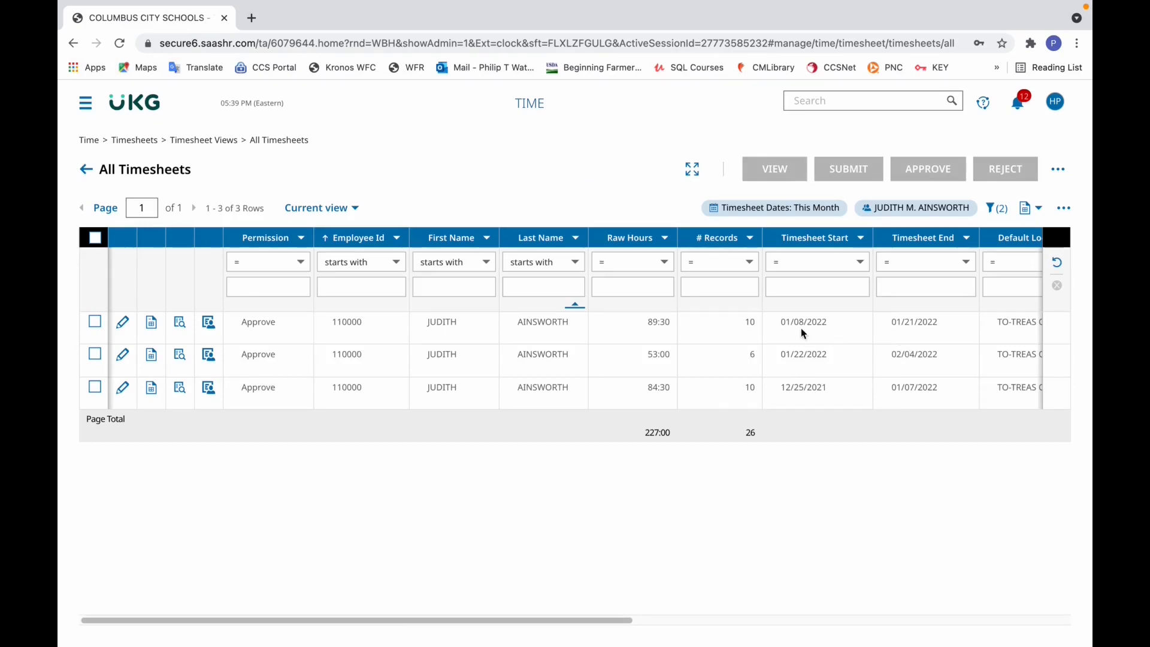
pyautogui.click(124, 330)
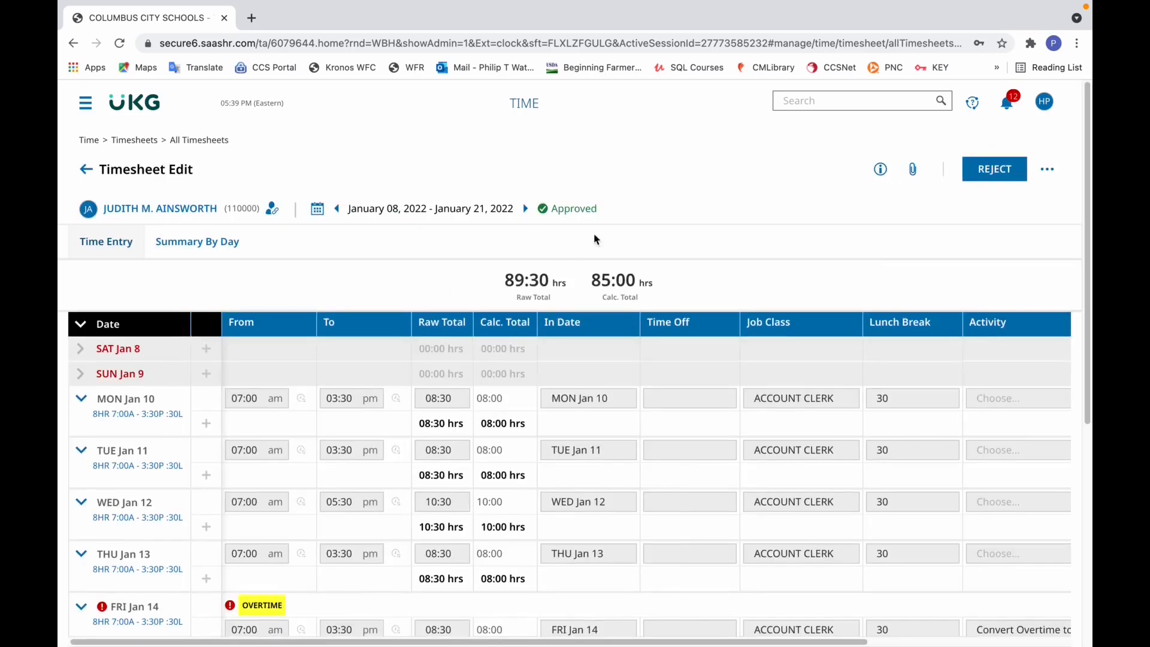
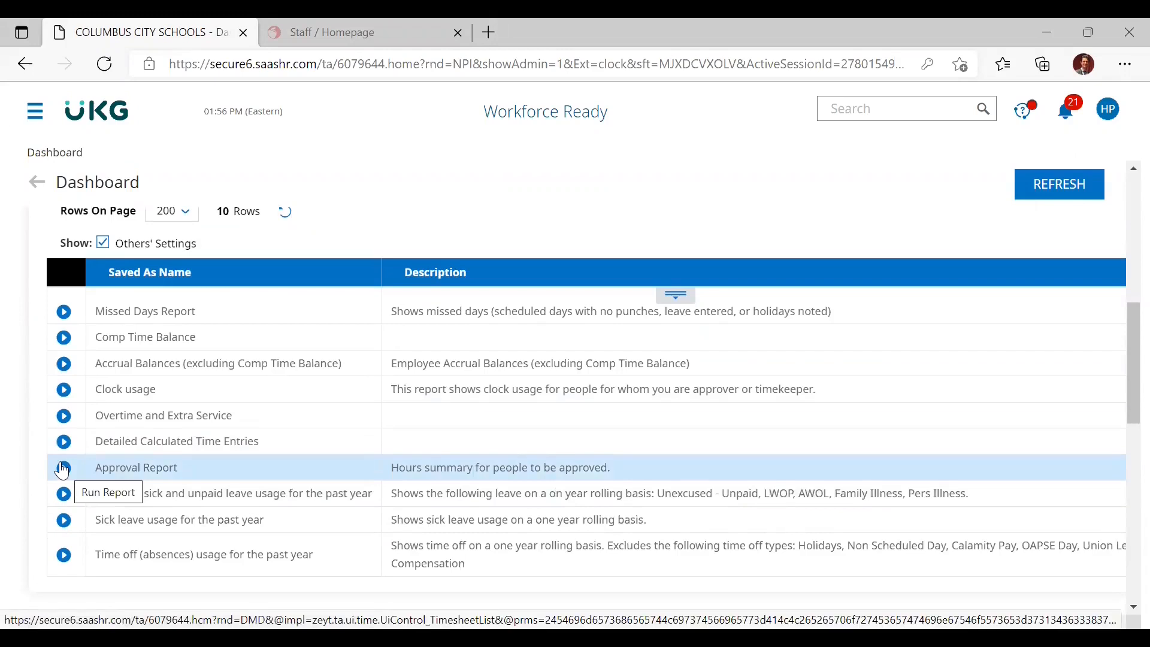
# - Run the Approval Report and set its timesheet dates to the Current pay period on the BiWeekly profile
pyautogui.click(63, 468)
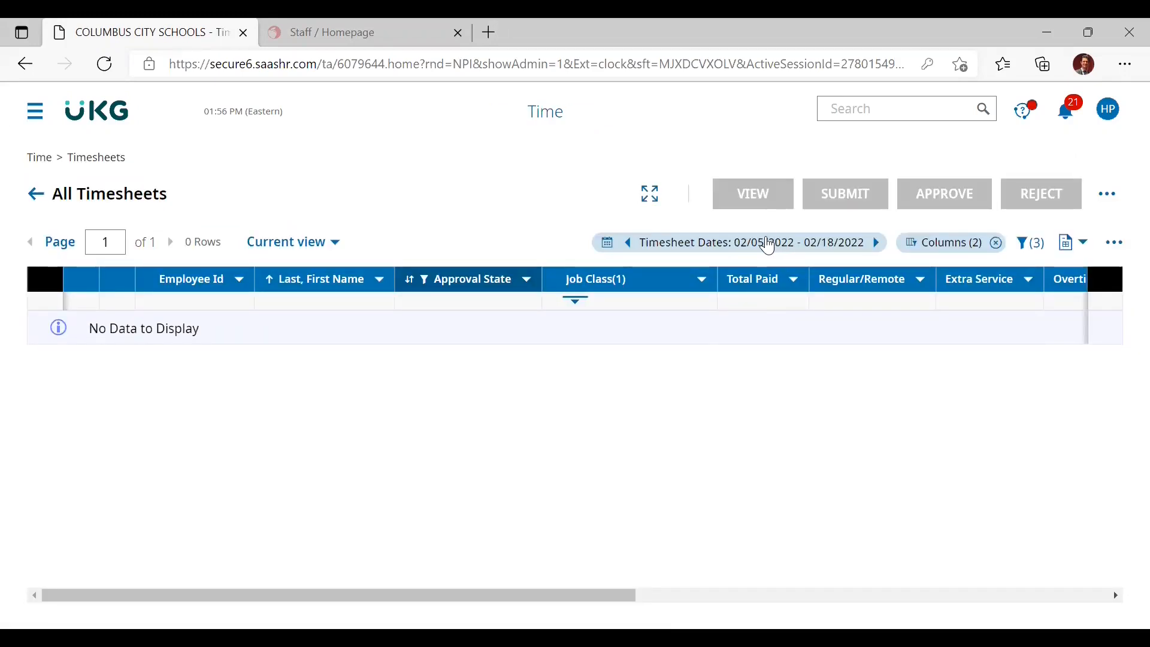
pyautogui.click(768, 244)
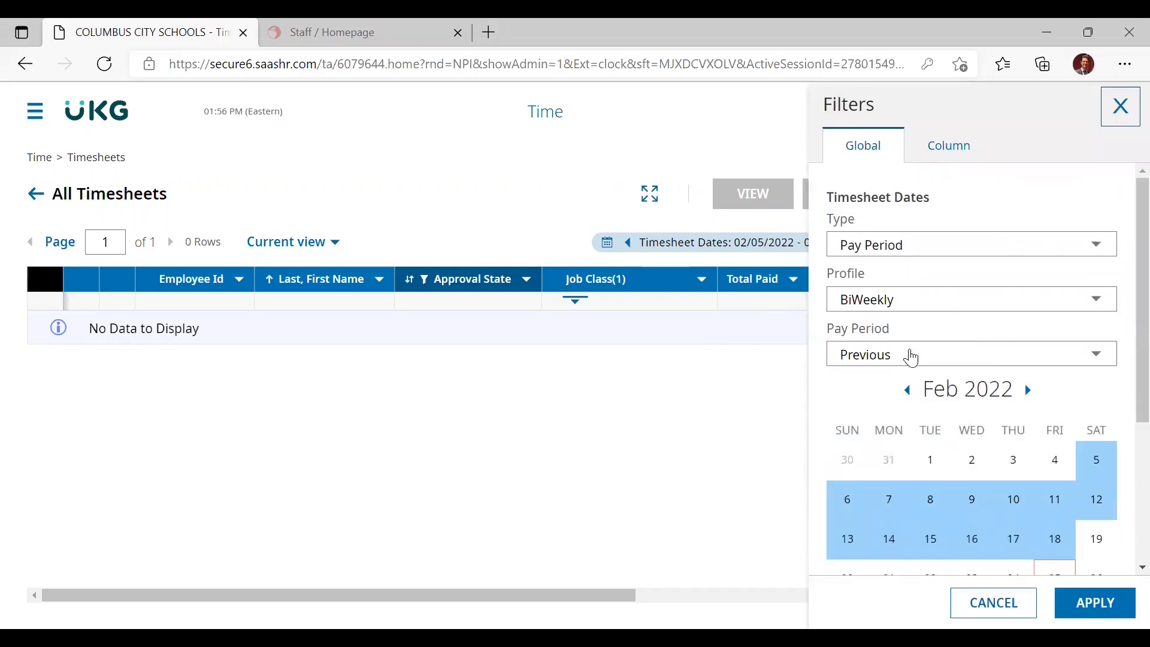
pyautogui.click(911, 357)
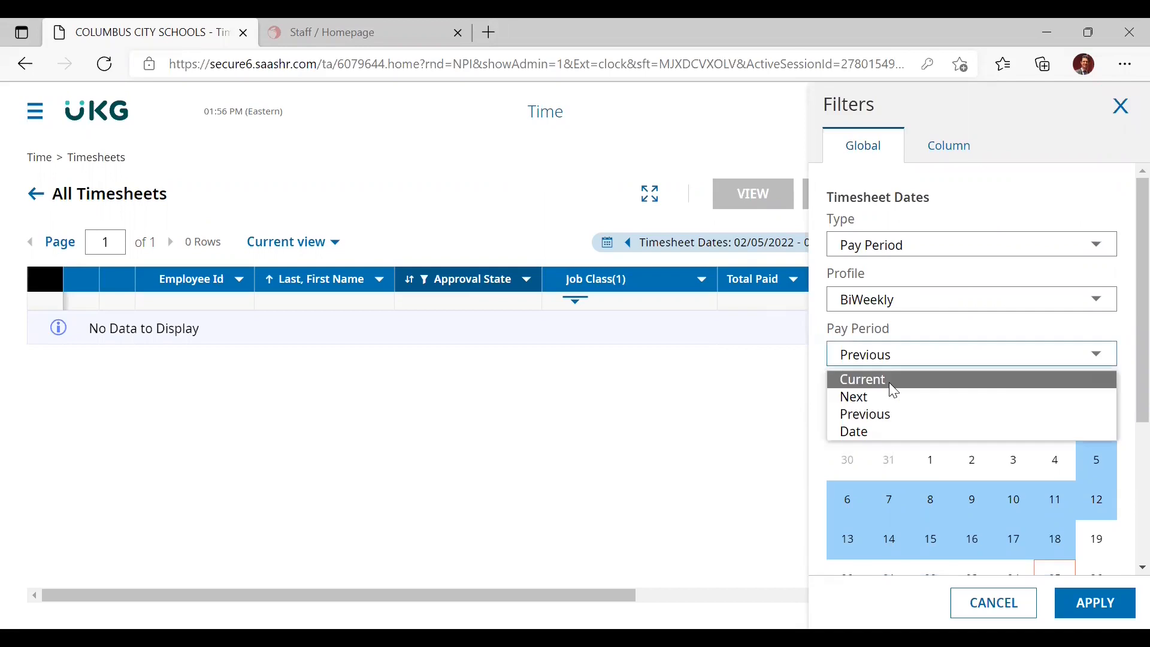
pyautogui.click(961, 385)
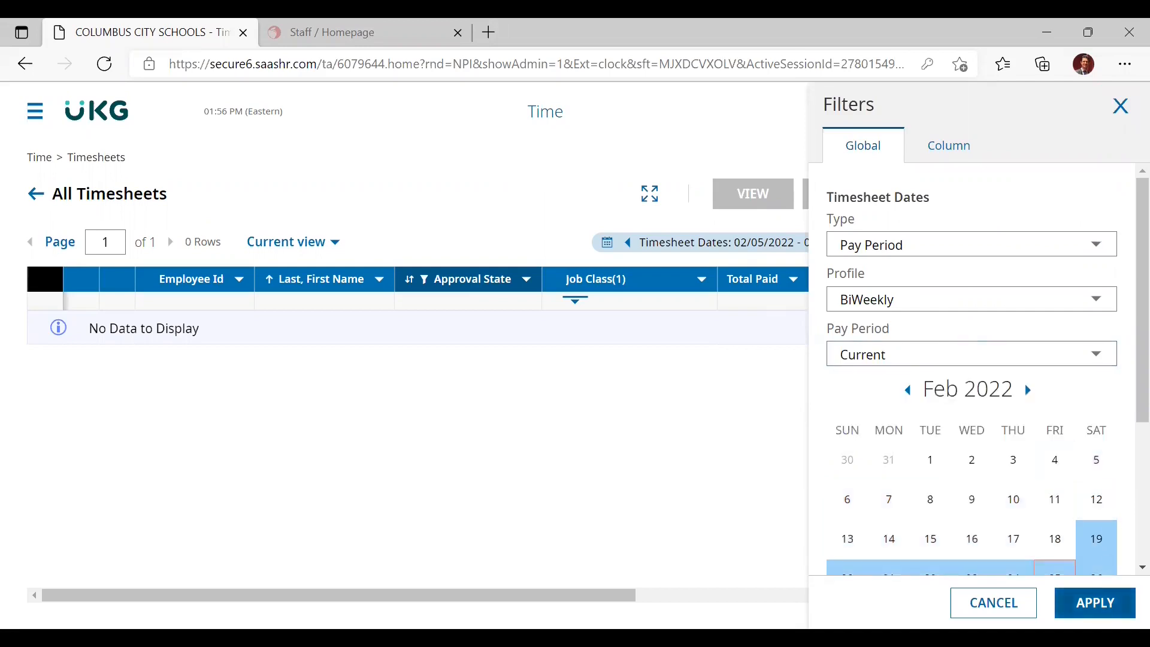
pyautogui.click(1095, 602)
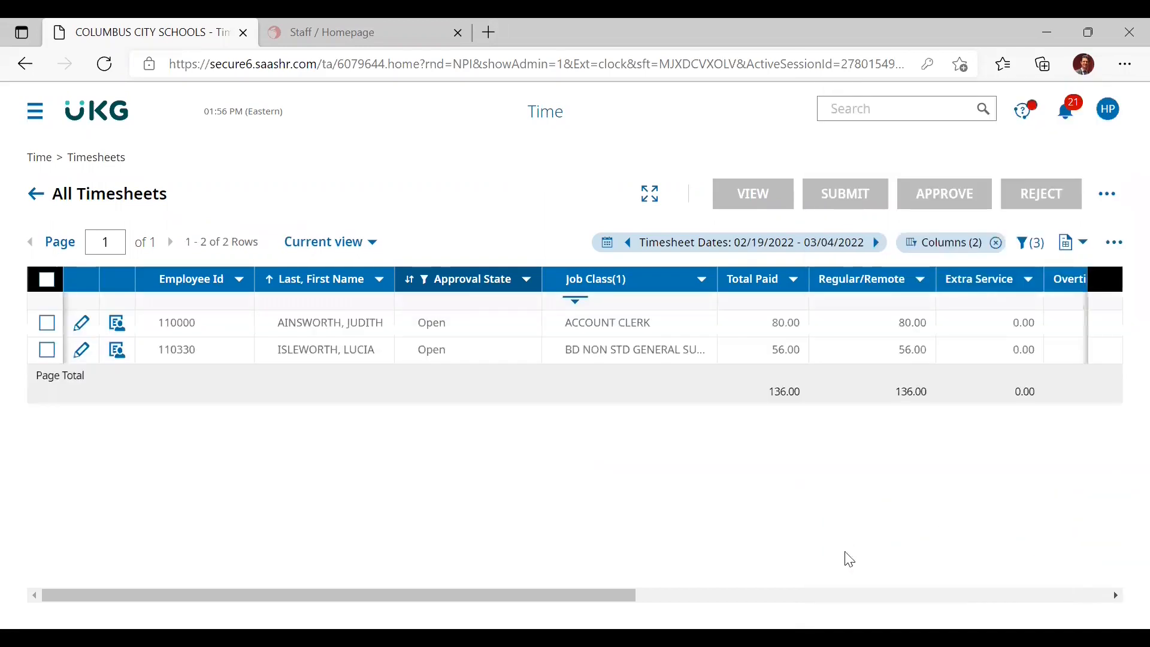
# - Select all timesheets for 02/19/2022 - 03/04/2022 and submit them for approval without a comment
pyautogui.click(43, 286)
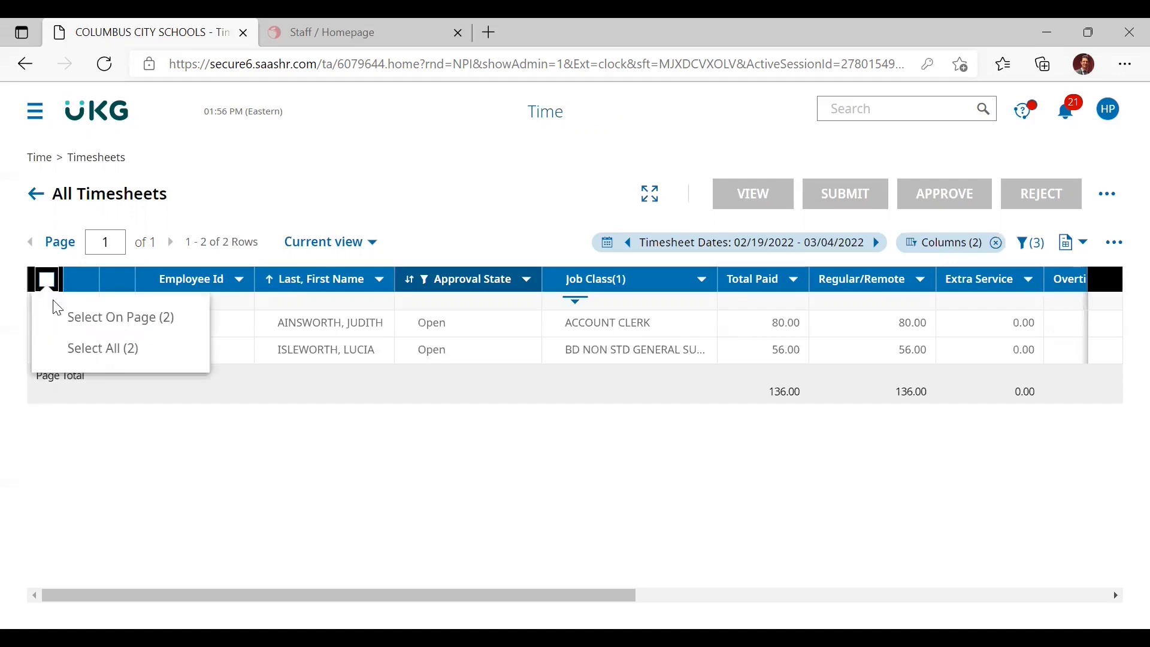
pyautogui.click(70, 353)
pyautogui.click(864, 199)
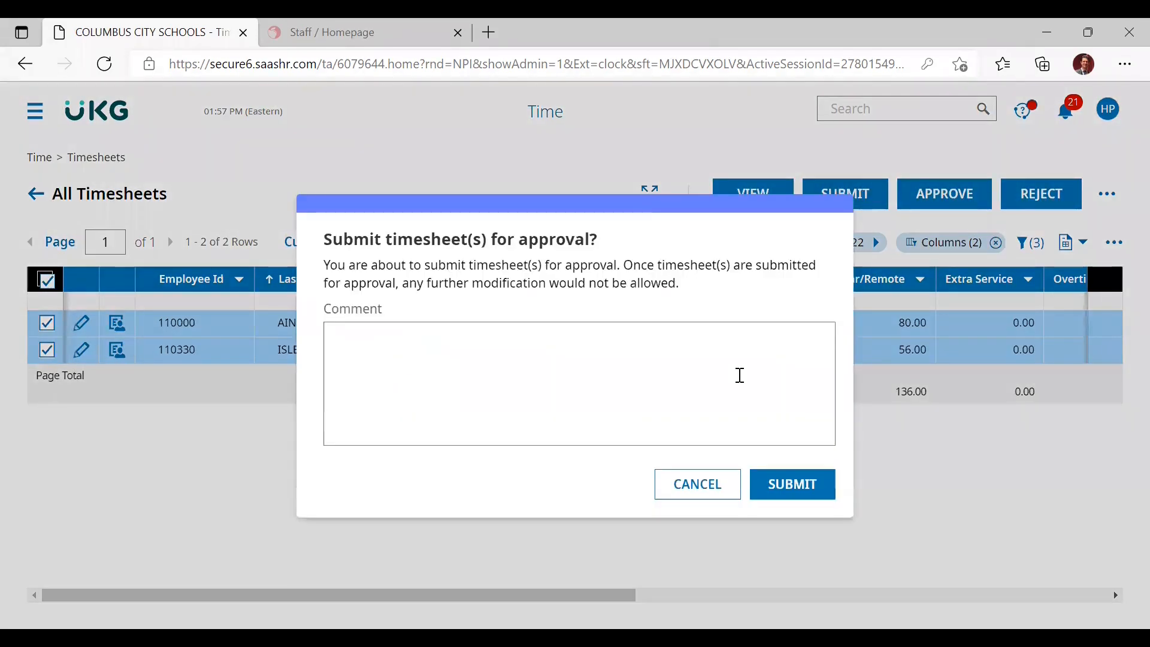
pyautogui.click(779, 485)
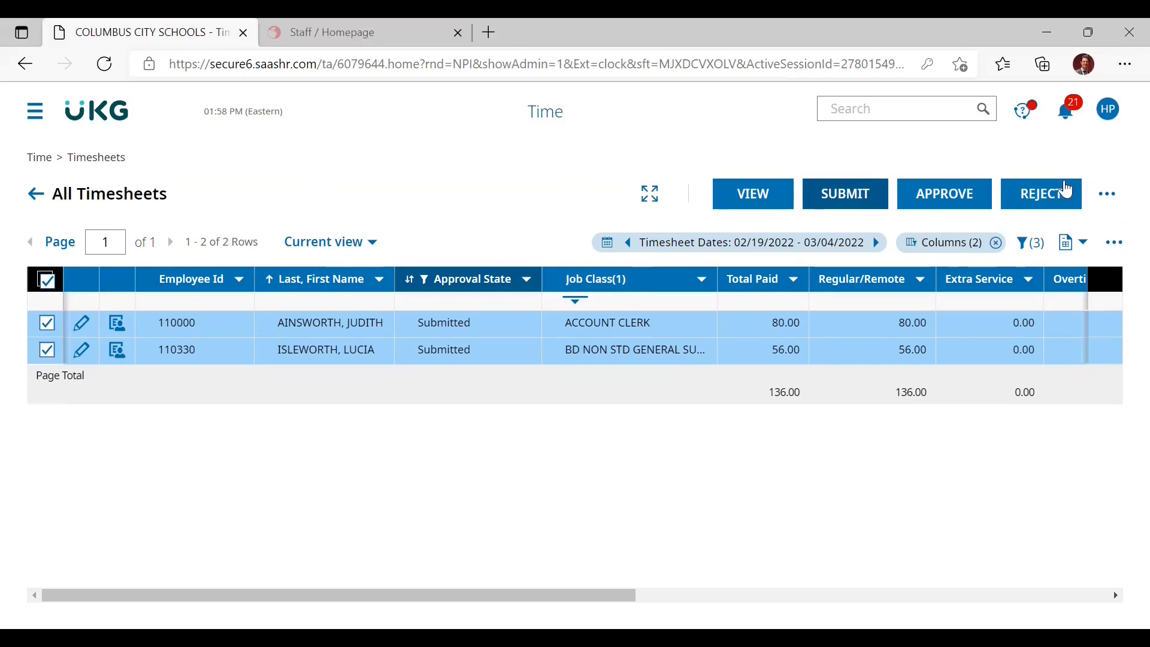
# - Approve the selected timesheets without a comment, resolving both current-timesheet items with Approve Timesheet
pyautogui.click(945, 197)
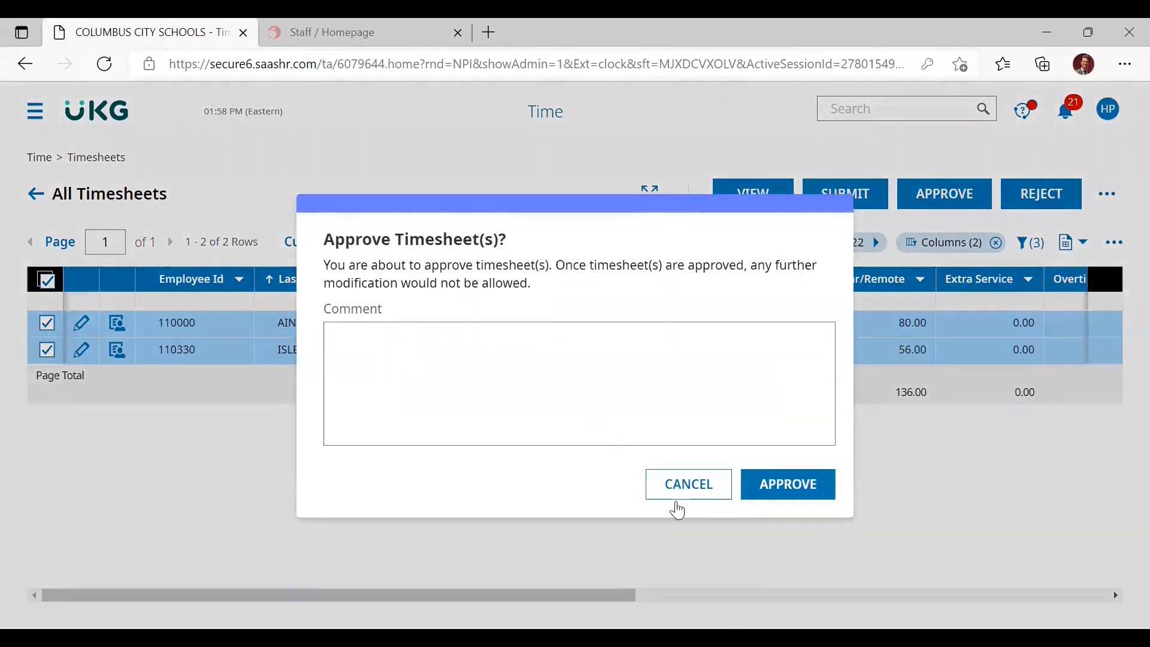
pyautogui.click(773, 486)
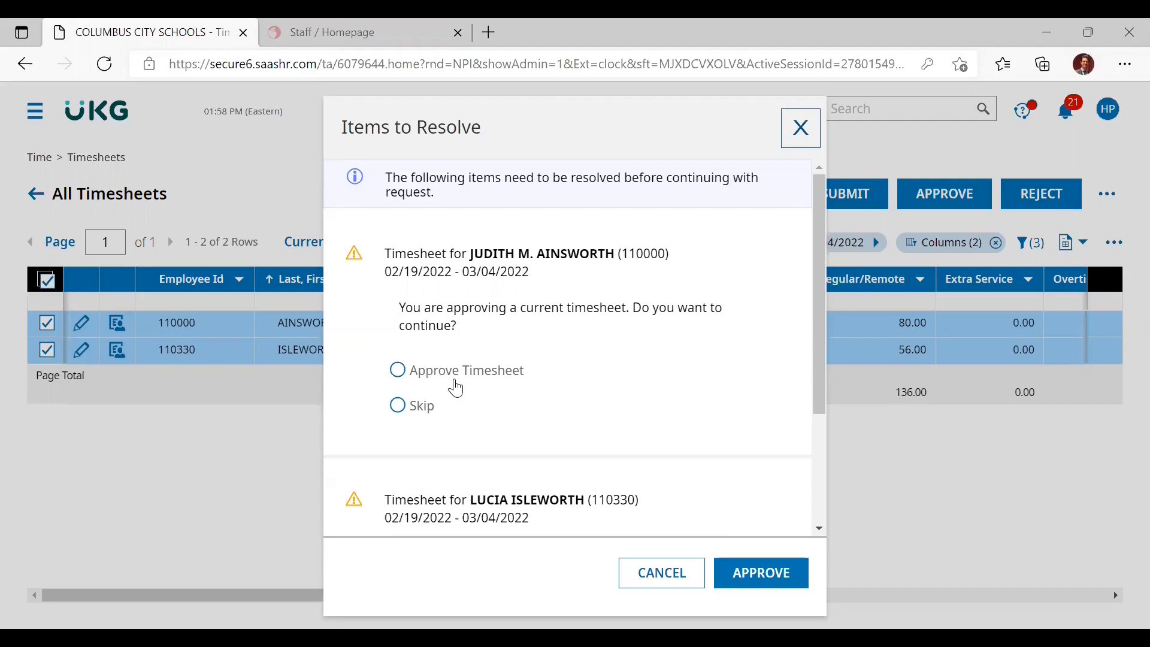
pyautogui.click(399, 372)
pyautogui.scroll(-2, 408, 381)
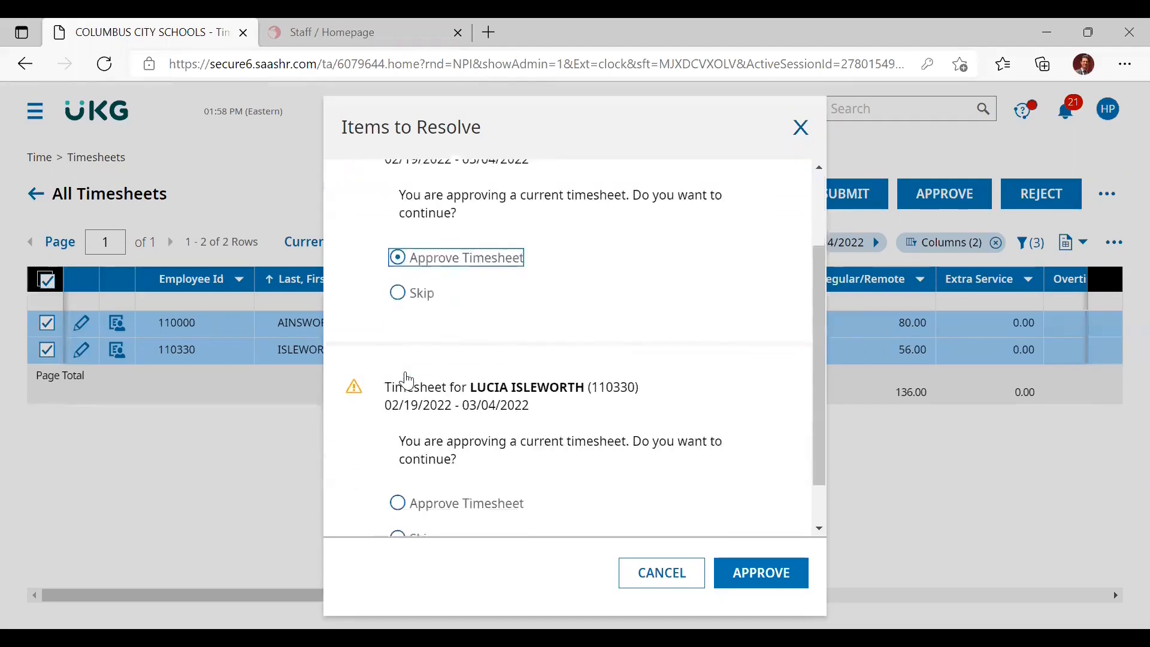
pyautogui.scroll(-1, 408, 383)
pyautogui.click(409, 454)
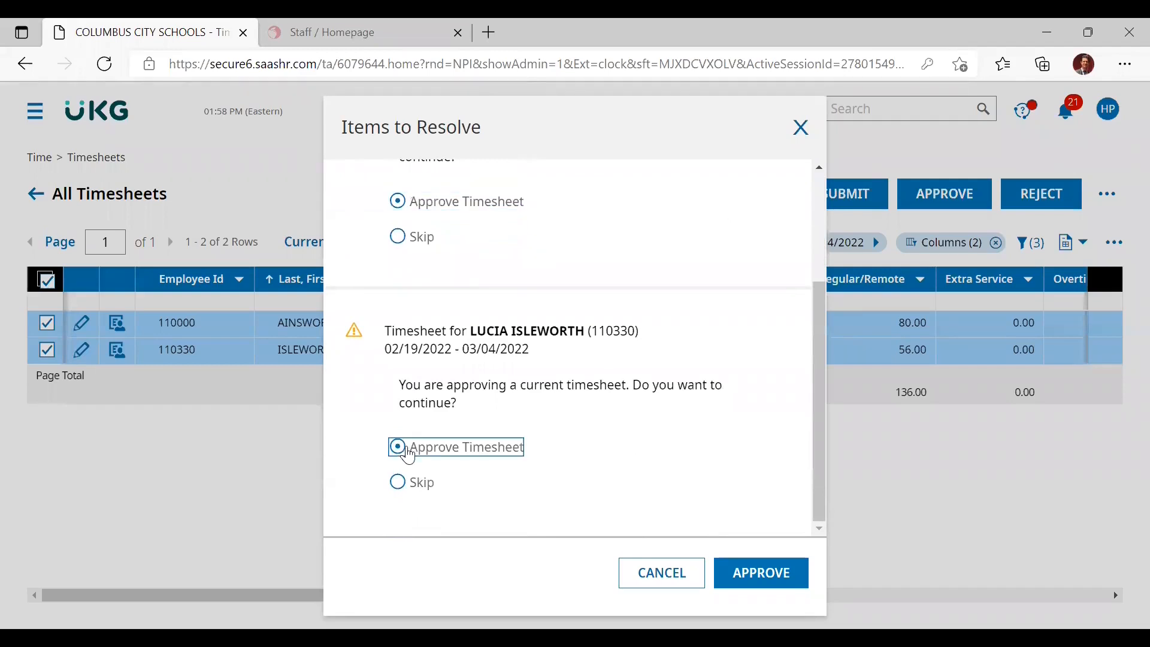
pyautogui.click(758, 581)
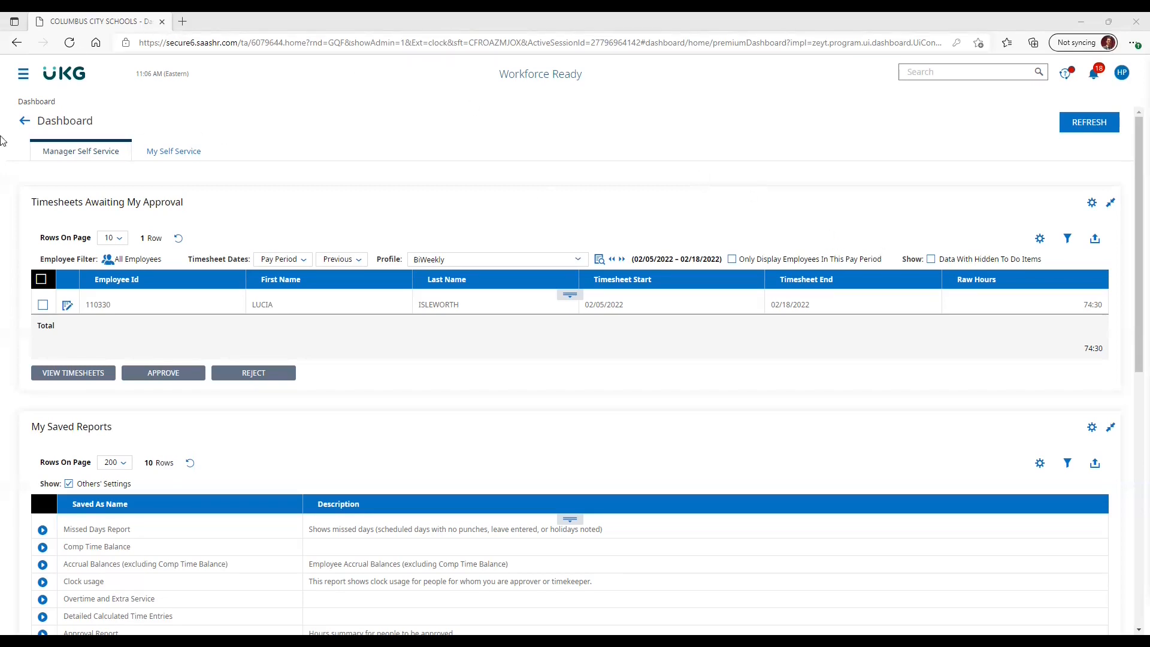
# - Open the Delegations list under My HR
pyautogui.click(24, 79)
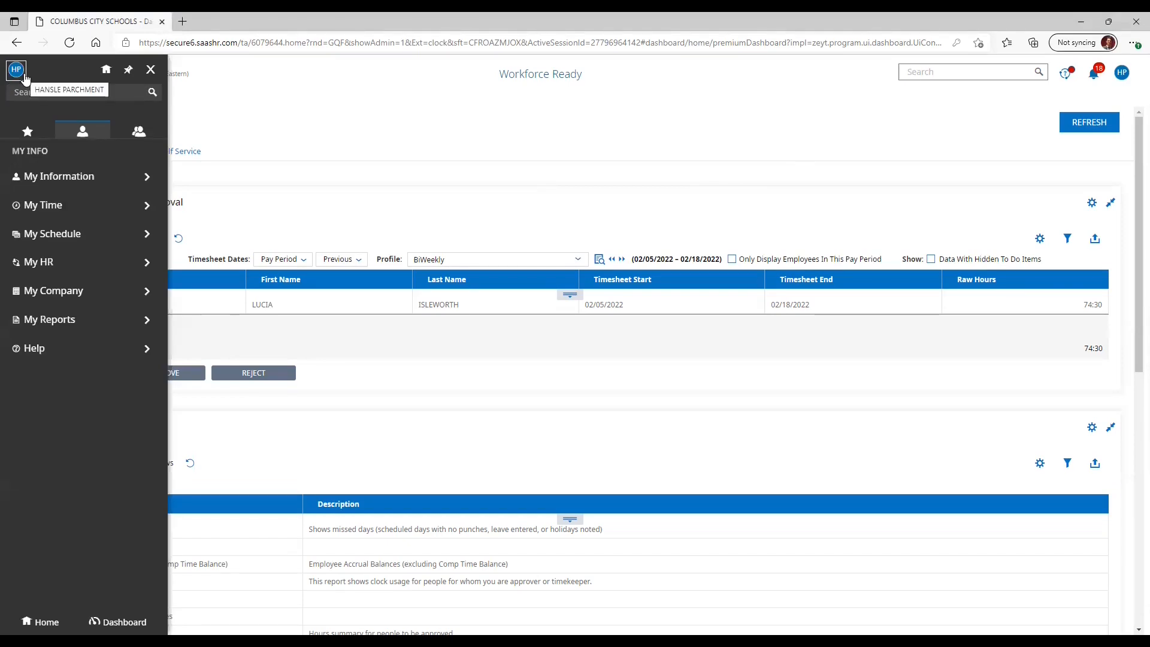
pyautogui.click(93, 263)
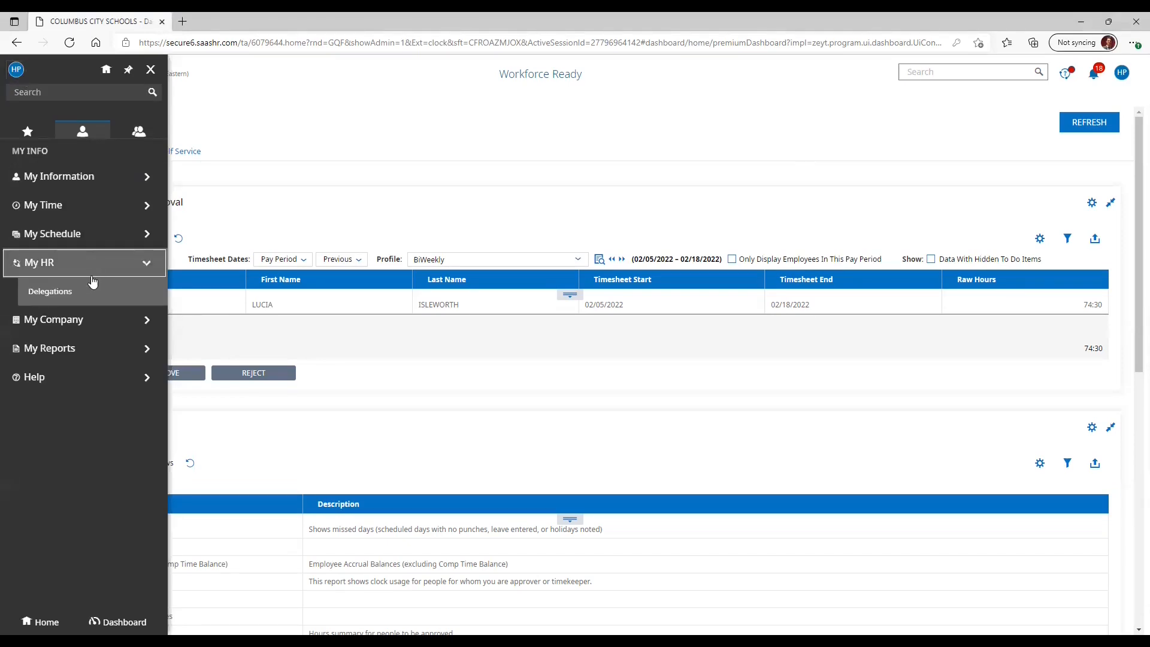
pyautogui.click(90, 289)
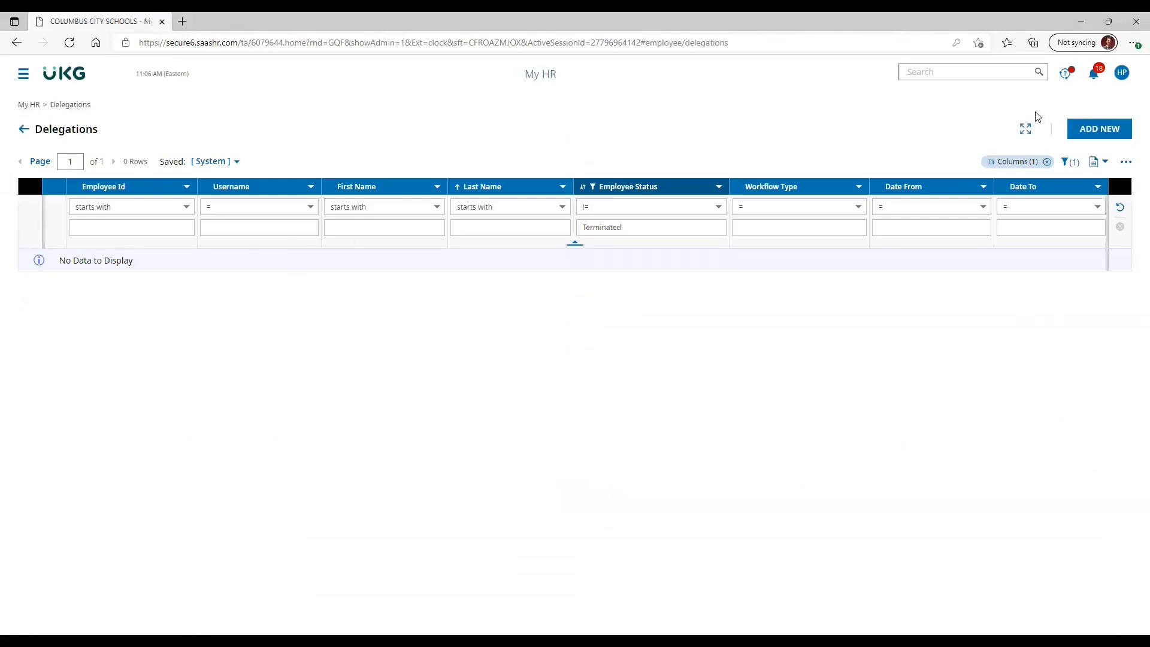
# - Start a new workflow delegation and search the employees by last name to choose the person to delegate to
pyautogui.click(1091, 132)
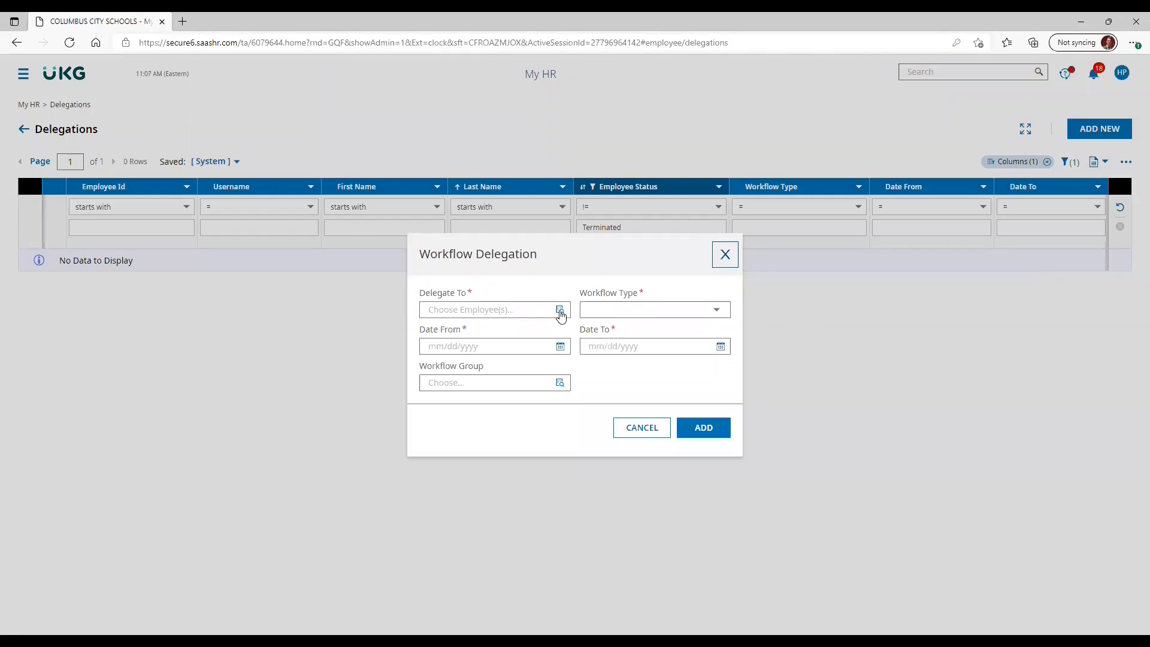
pyautogui.click(559, 310)
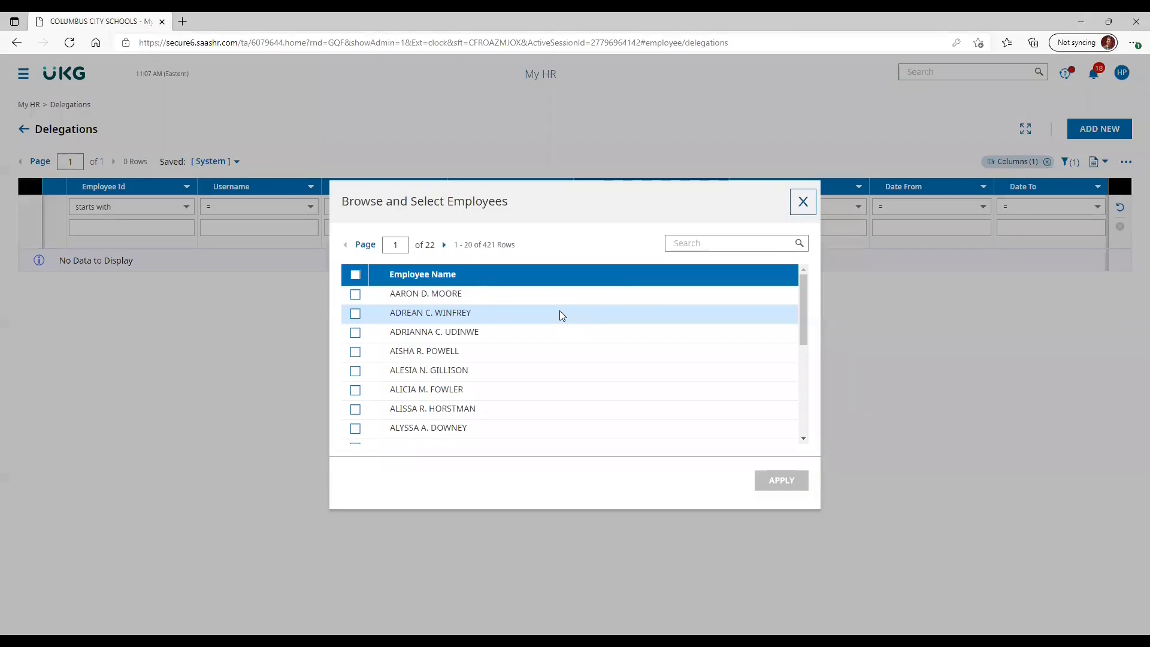
pyautogui.click(704, 239)
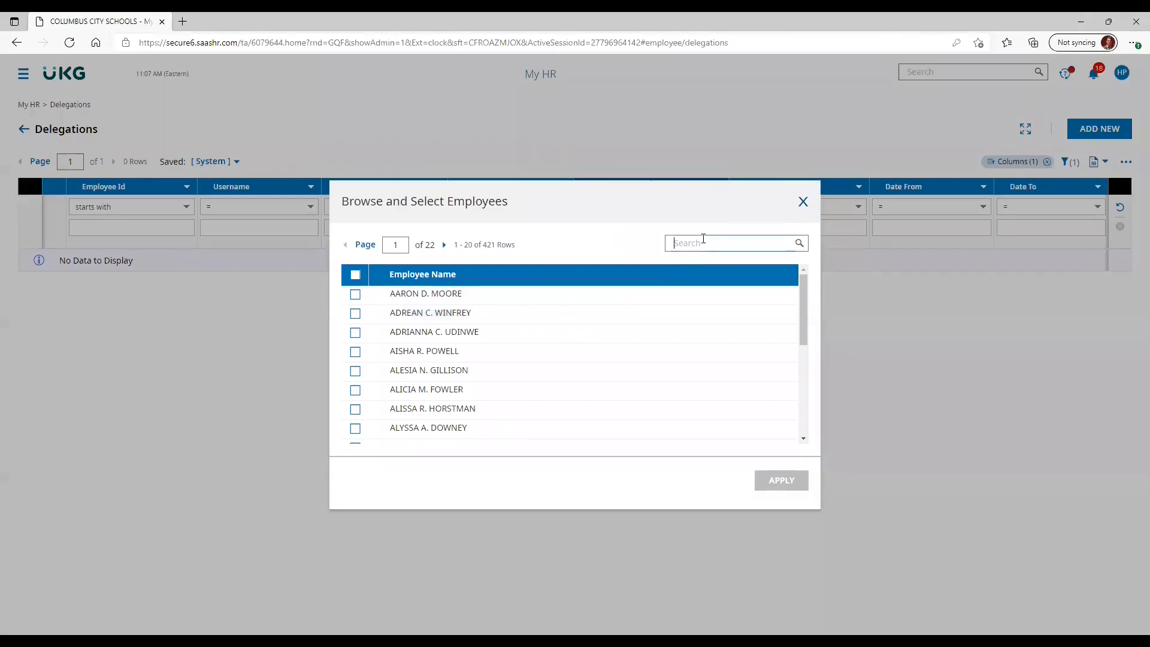
pyautogui.write('manley')
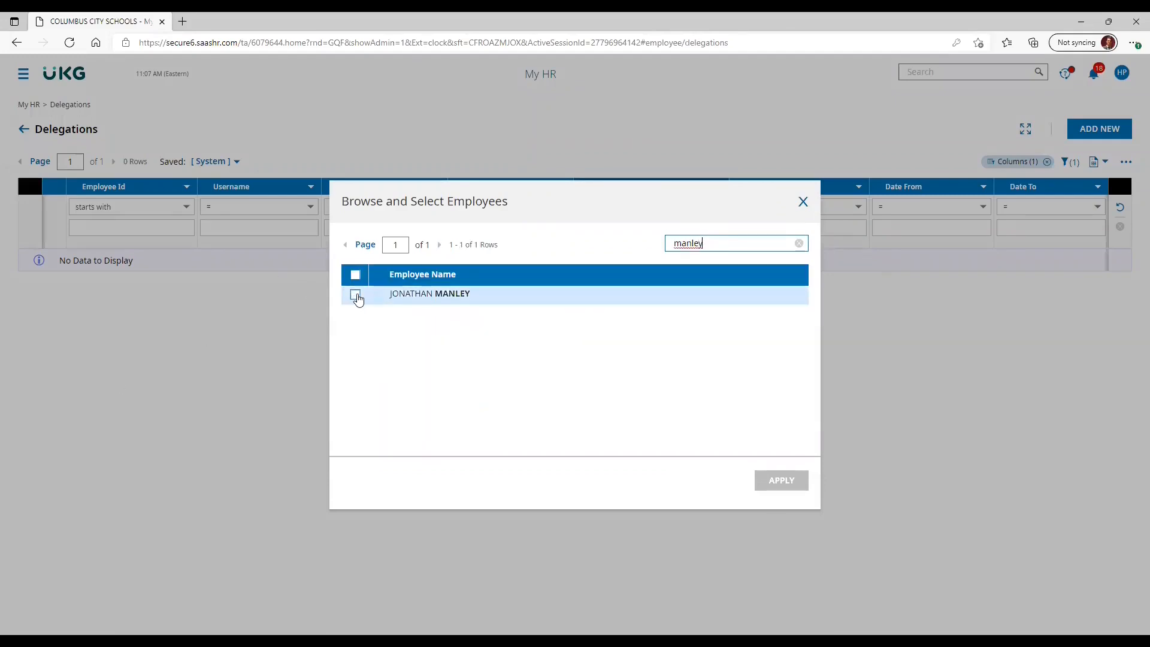
pyautogui.click(355, 294)
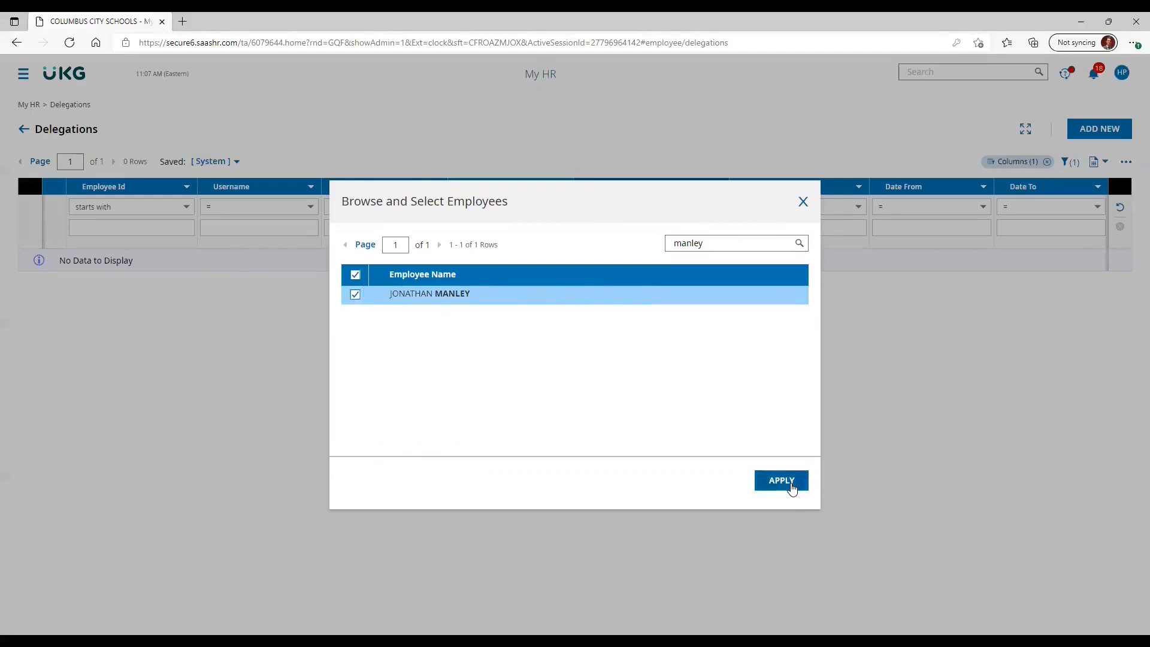
pyautogui.click(787, 480)
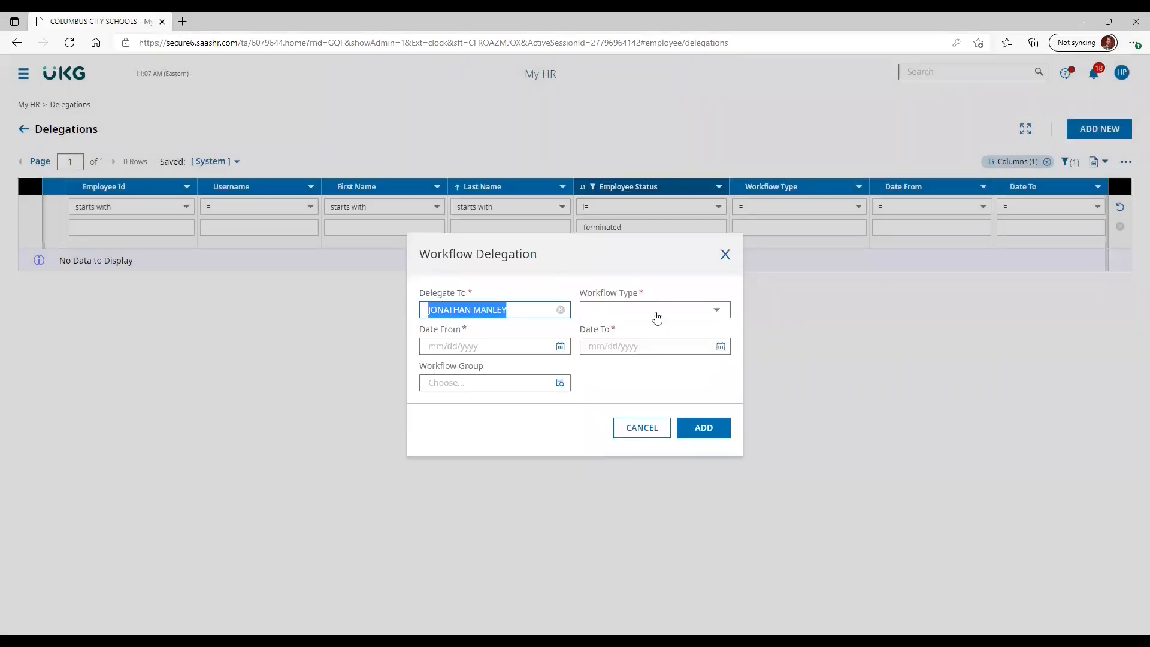
# - Set the delegation to All Workflows, from 02/21/2022 to 06/24/2022, and add it without a workflow group
pyautogui.click(656, 313)
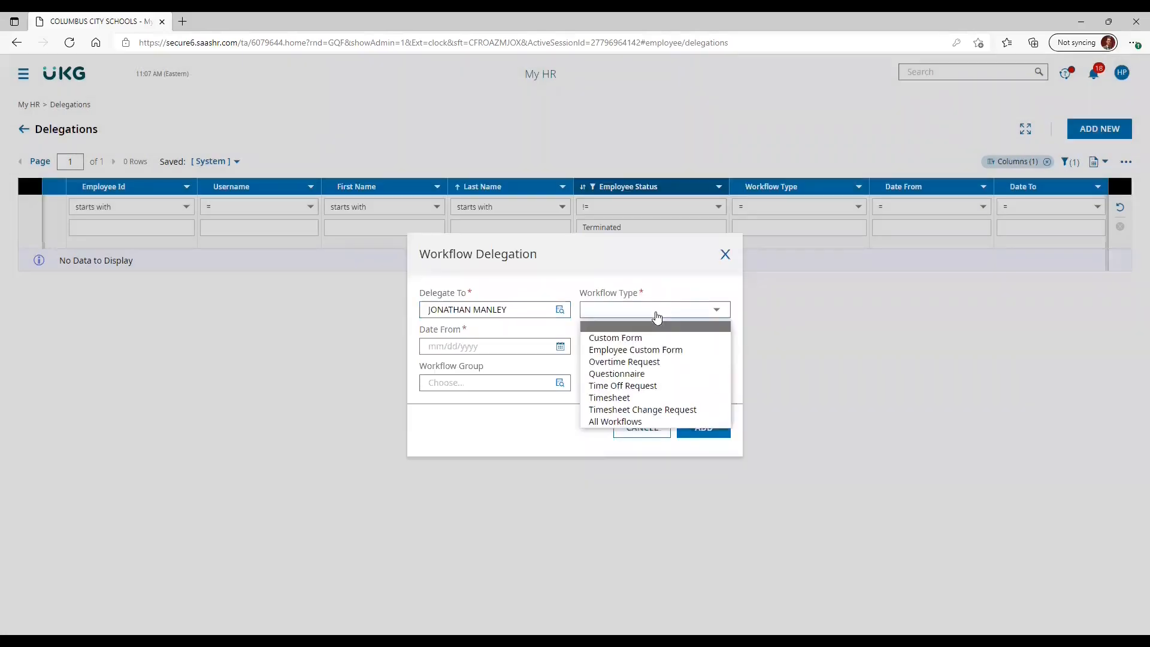
pyautogui.click(644, 424)
pyautogui.click(507, 353)
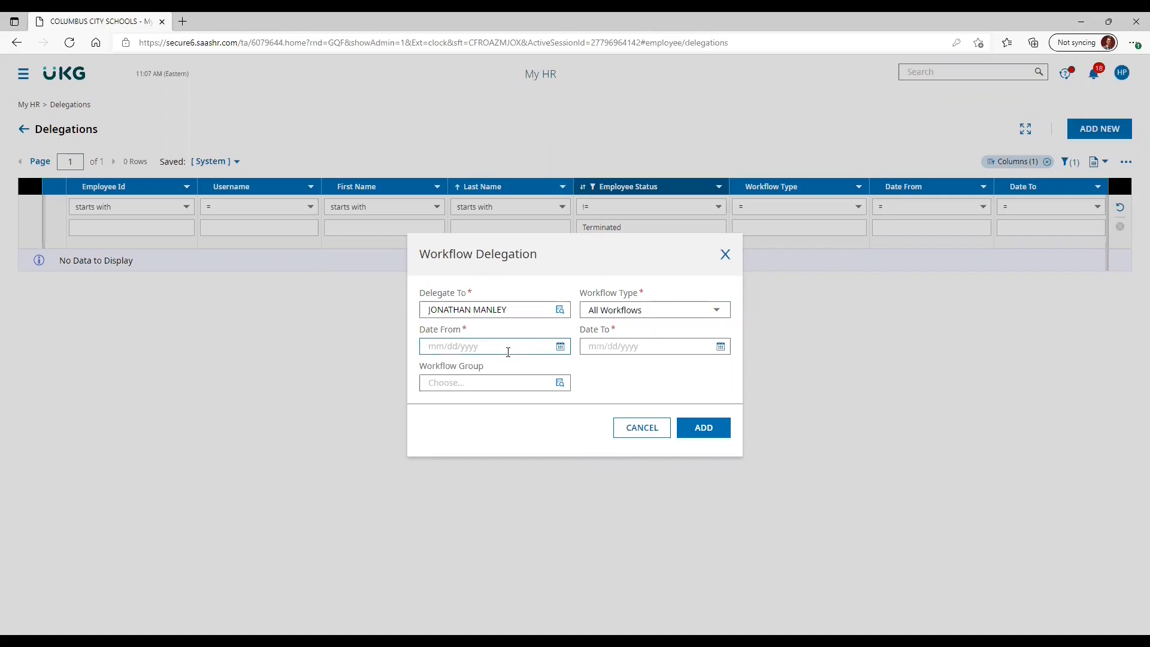
pyautogui.write('02/')
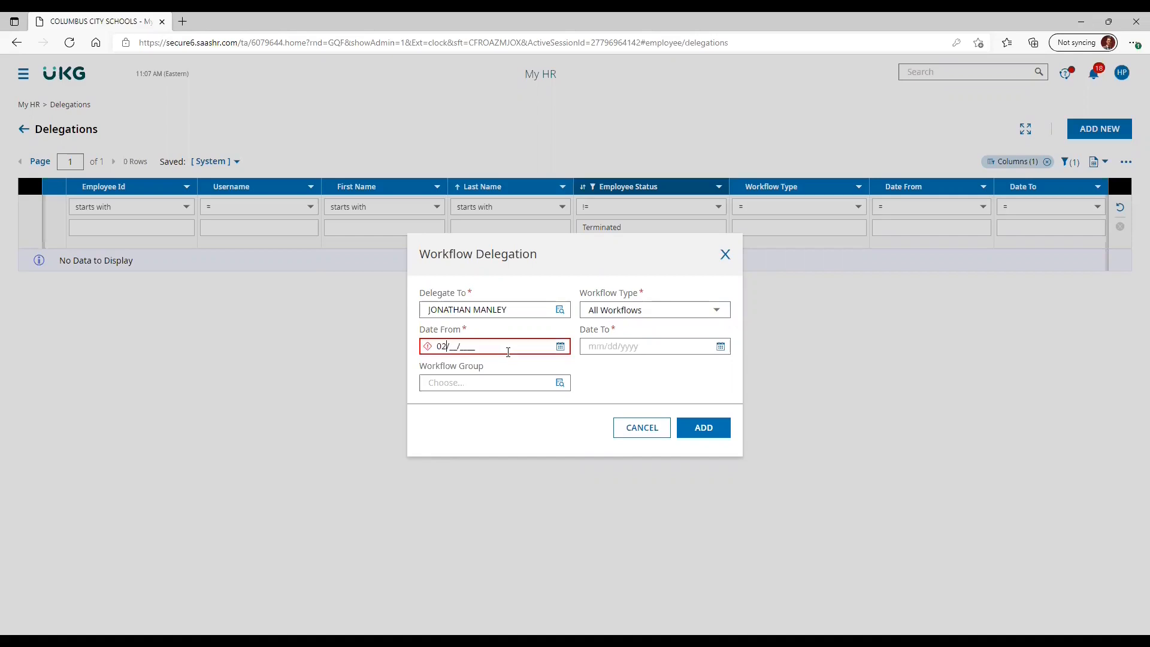
pyautogui.write('21/2022')
pyautogui.click(620, 346)
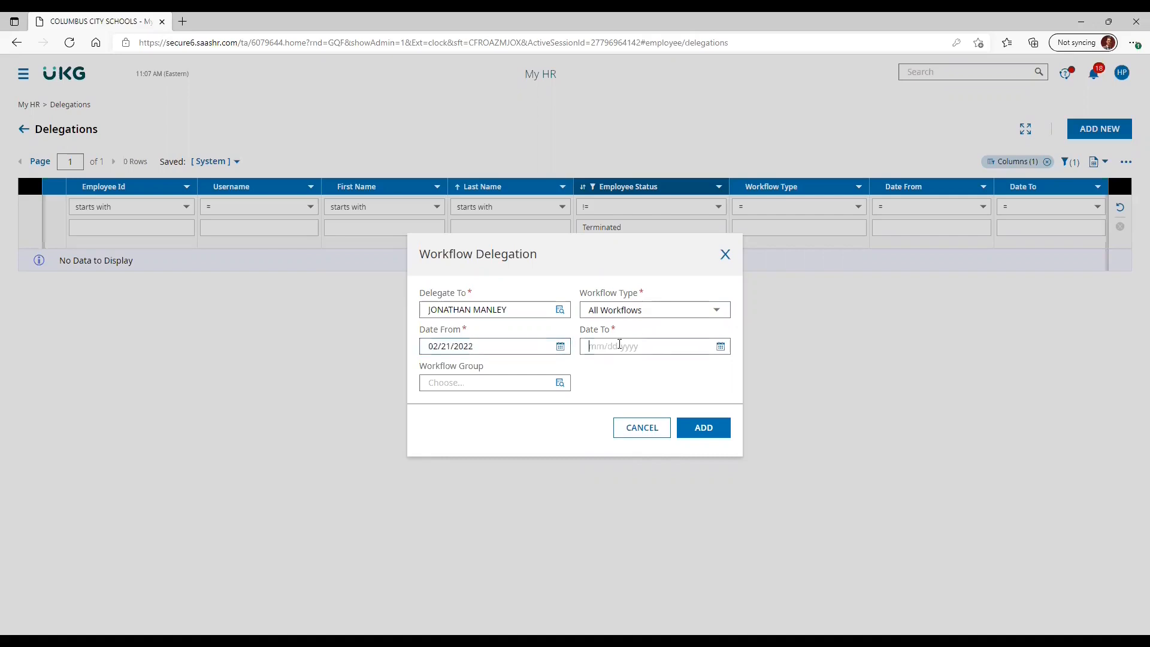
pyautogui.write('06/')
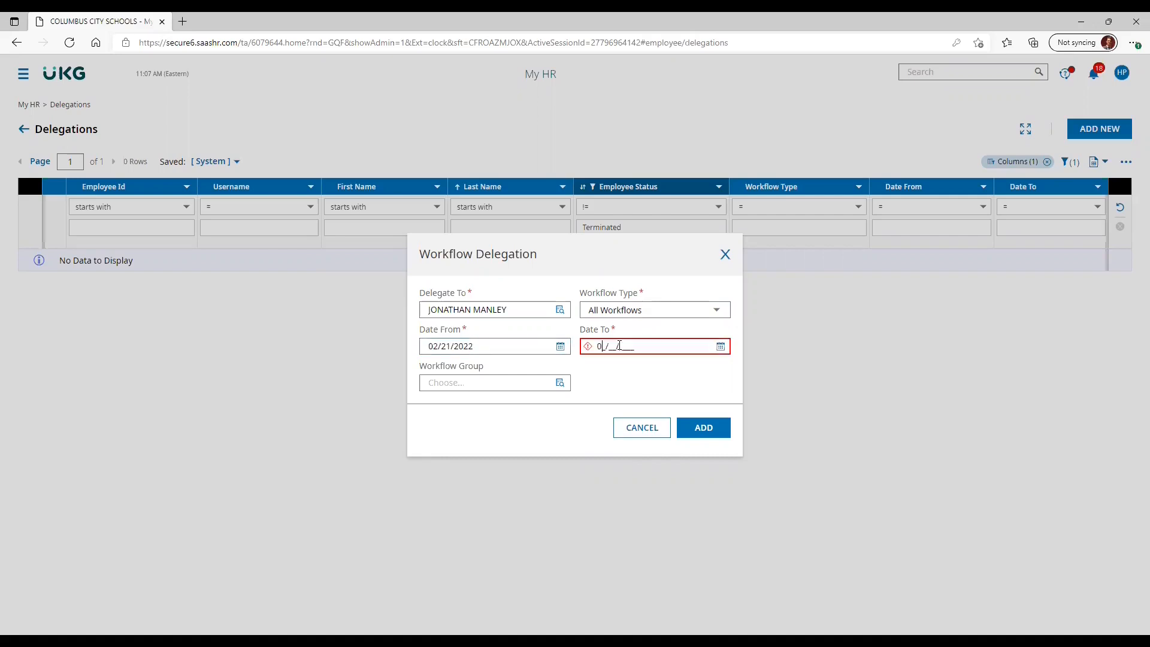
pyautogui.write('24/2022')
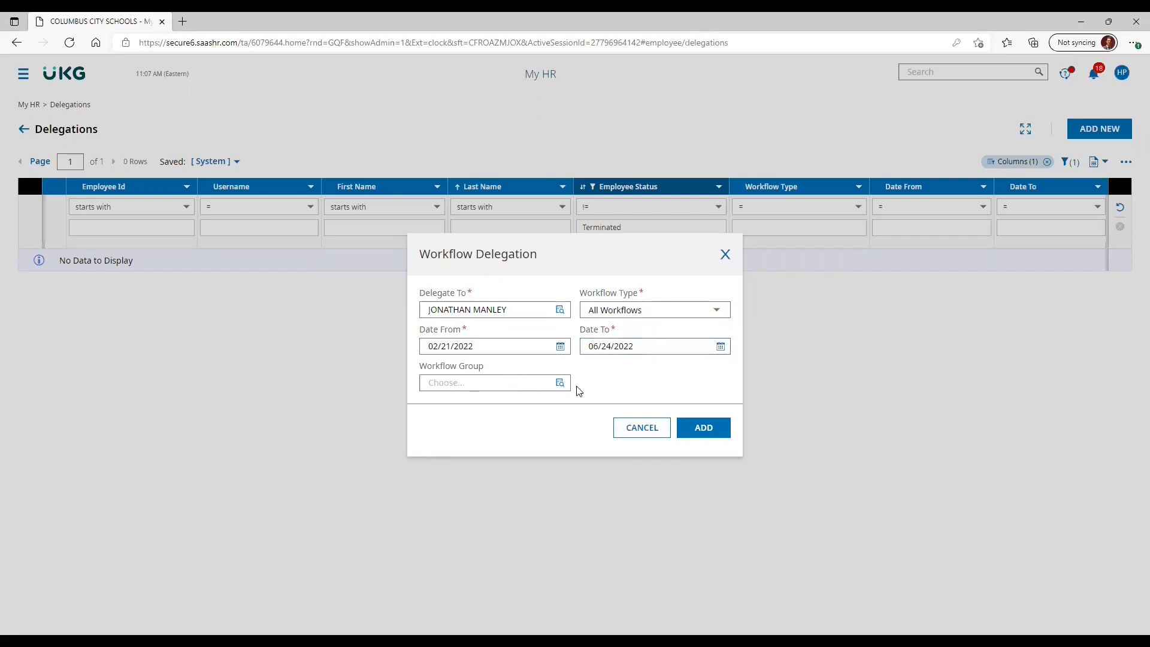
pyautogui.click(703, 428)
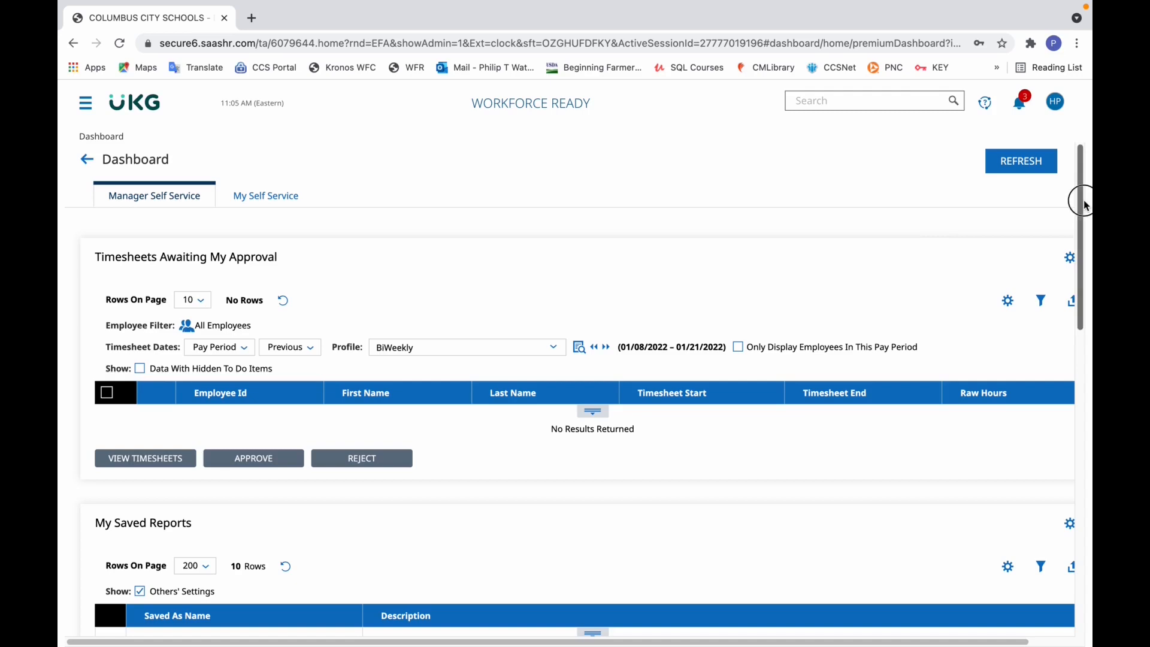
pyautogui.moveTo(1085, 205); pyautogui.dragTo(1078, 219)
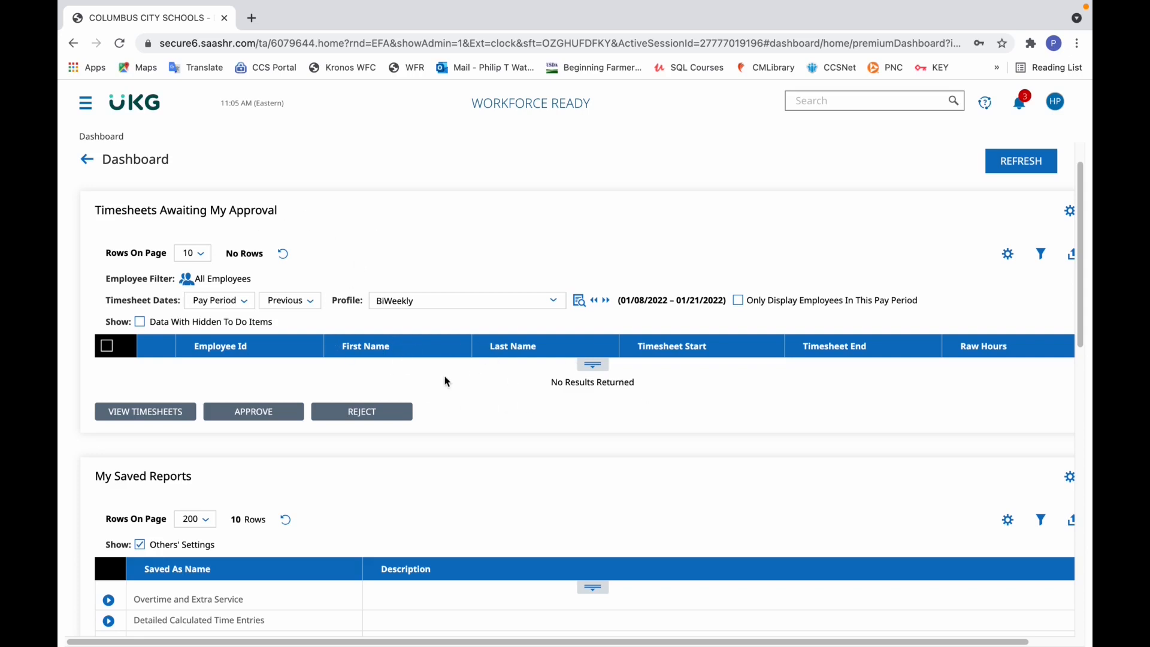
pyautogui.moveTo(1081, 293); pyautogui.dragTo(1065, 423)
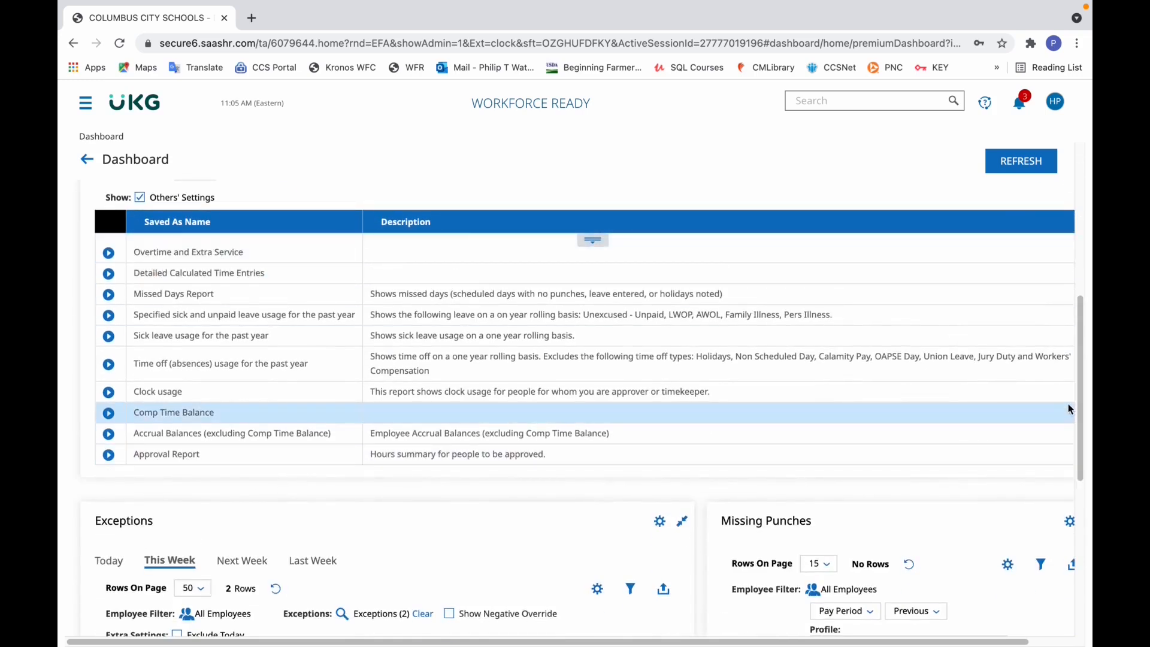
pyautogui.moveTo(1077, 402); pyautogui.dragTo(1076, 375)
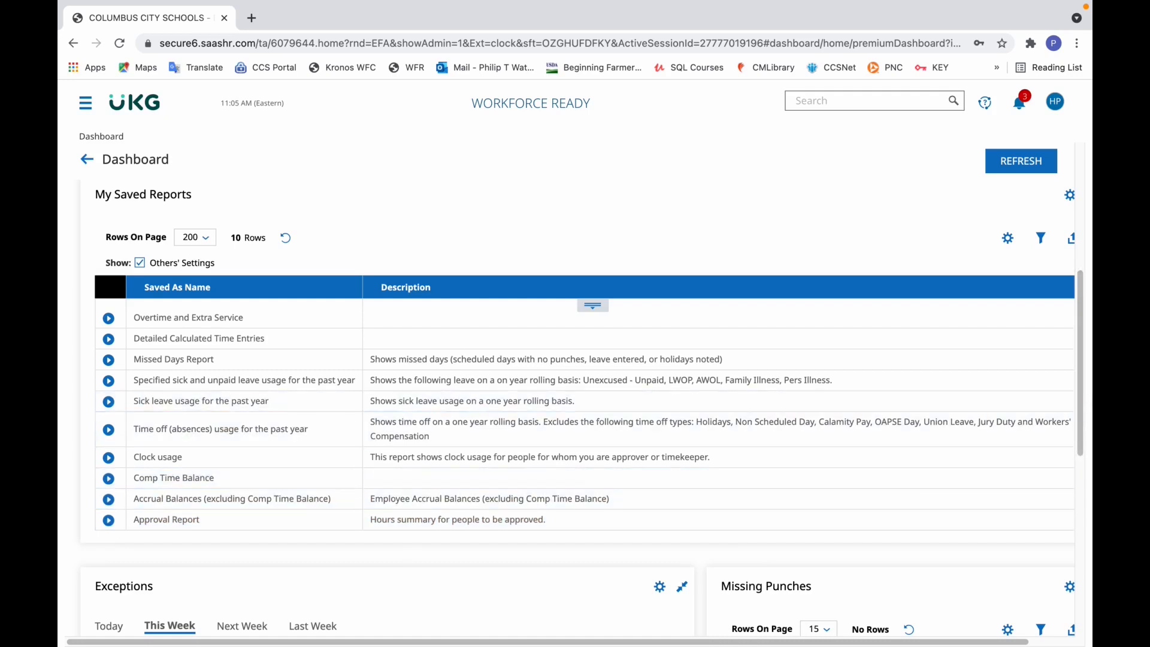
pyautogui.moveTo(1084, 402); pyautogui.dragTo(1083, 258)
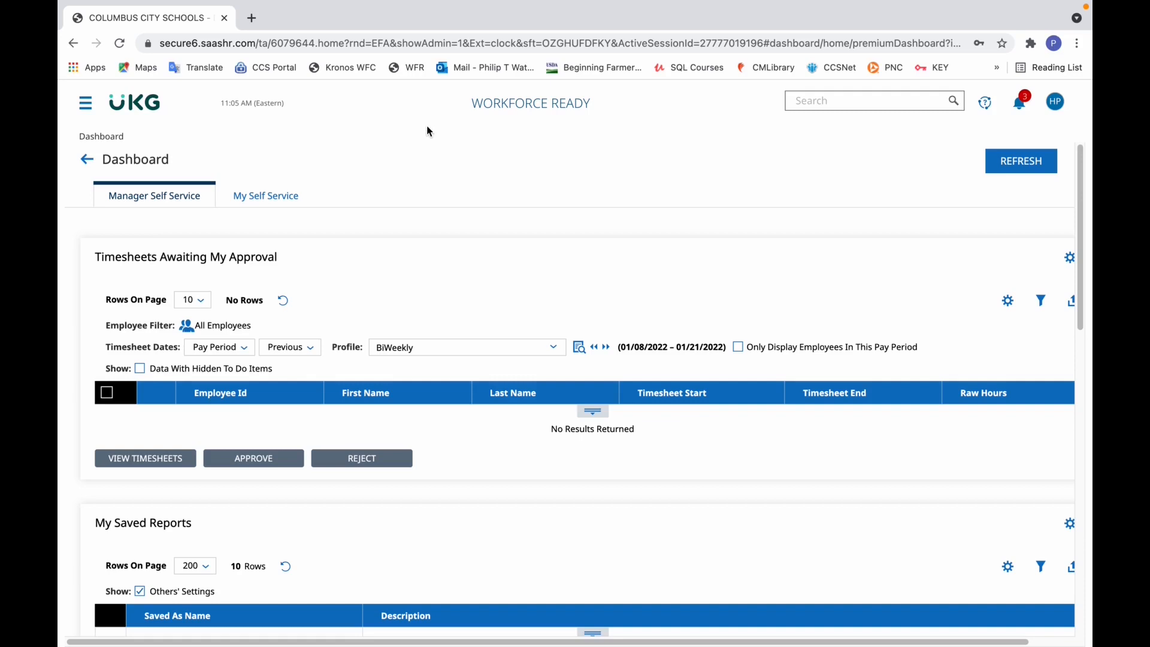
# - Open the My HR Delegations list and delete the Timesheet delegation dated 02/01/2022 to 06/11/2022
pyautogui.click(86, 107)
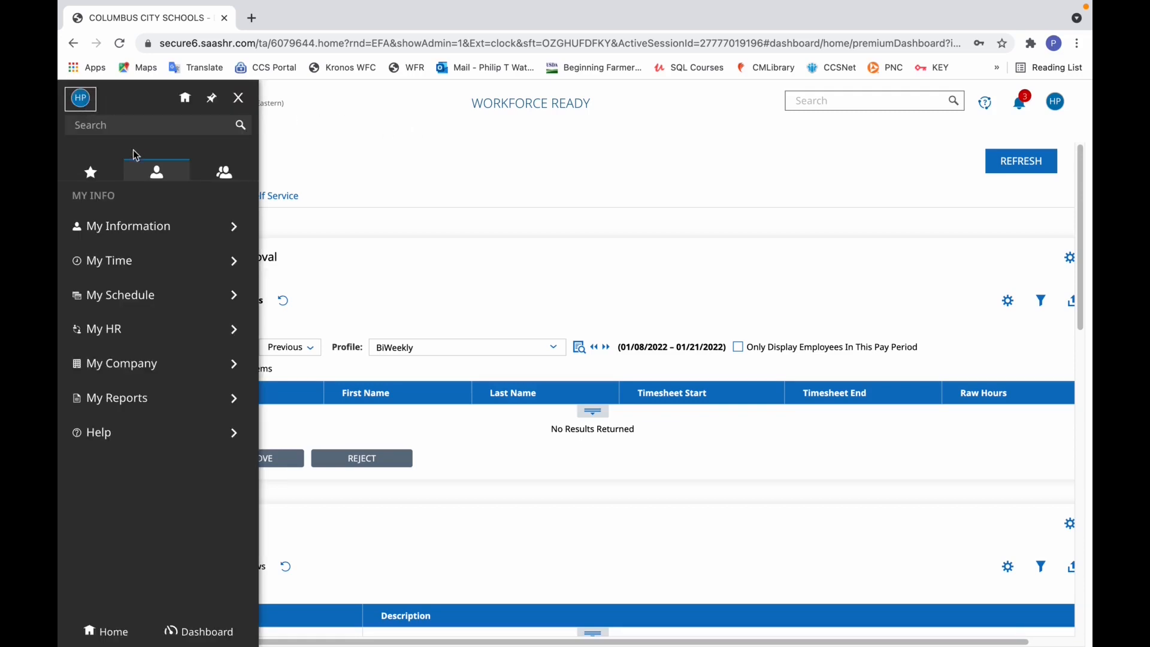
pyautogui.click(128, 319)
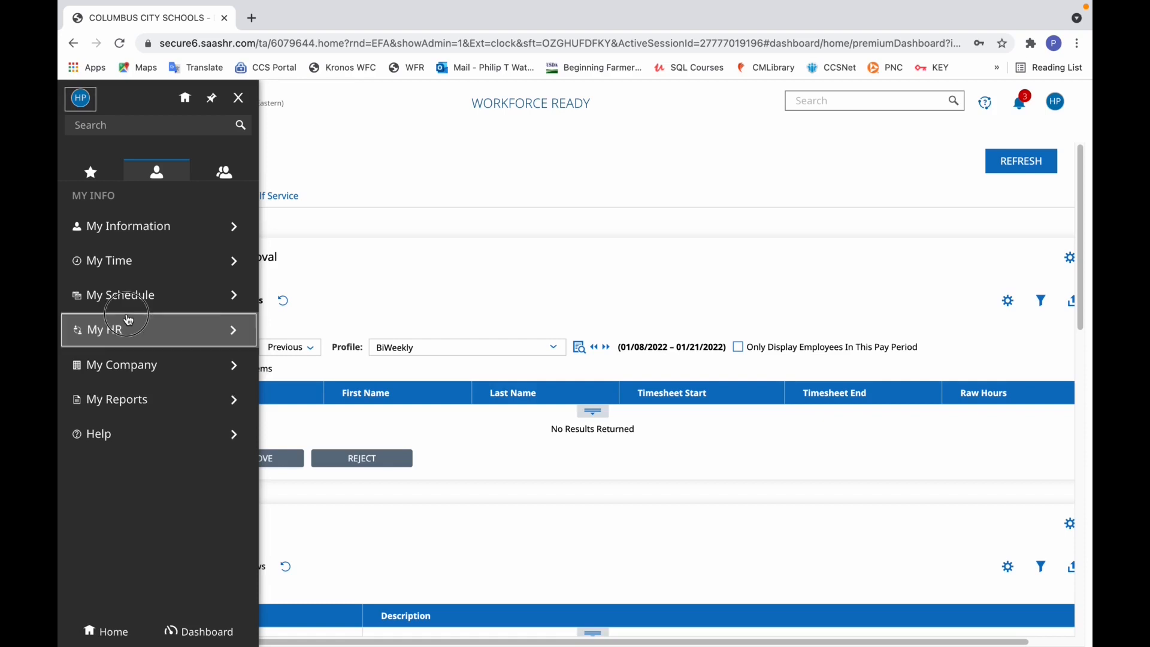
pyautogui.click(113, 366)
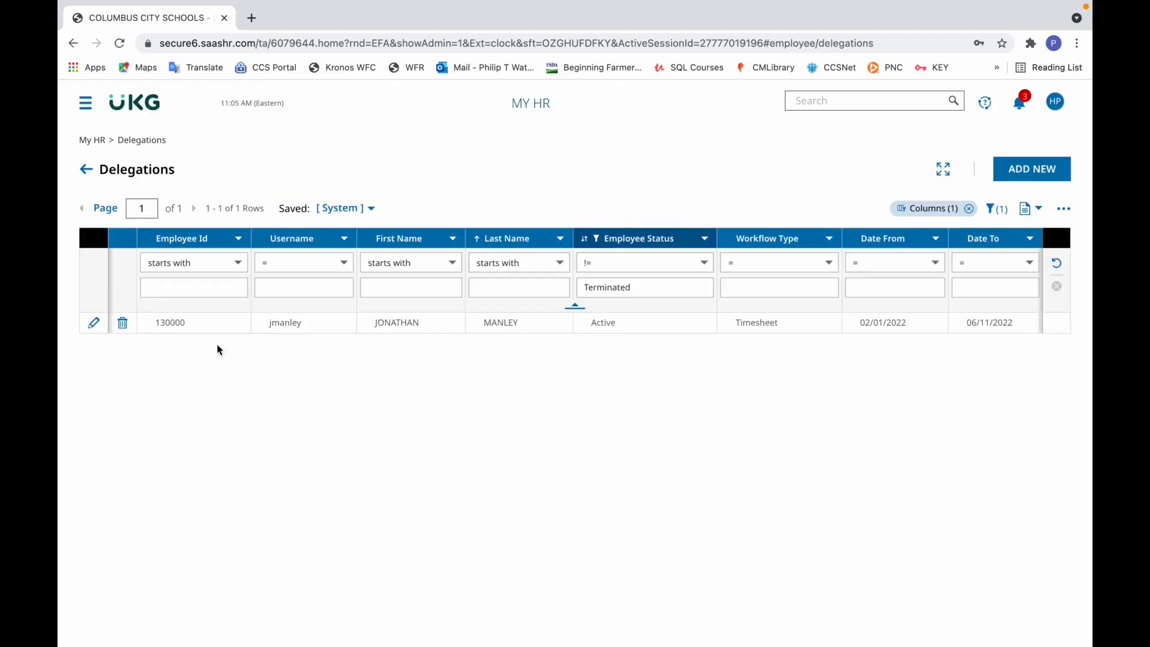
pyautogui.click(126, 328)
pyautogui.click(740, 400)
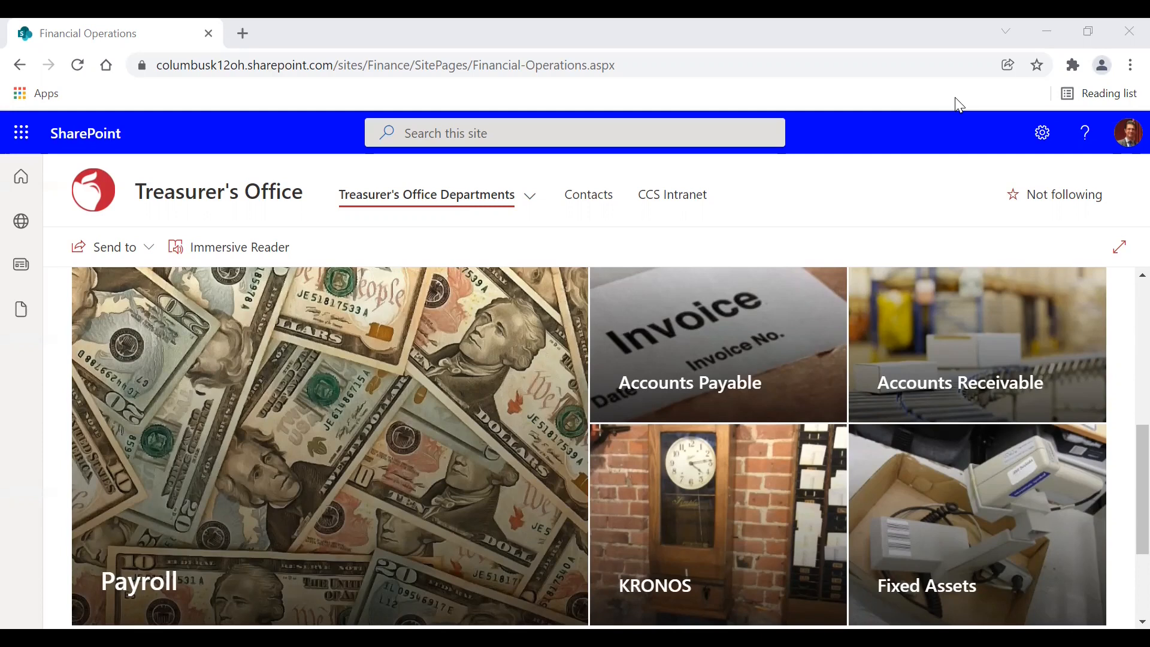
# - Switch to the Treasurer's Office SharePoint site and open its KRONOS page from Financial Operations
pyautogui.click(710, 484)
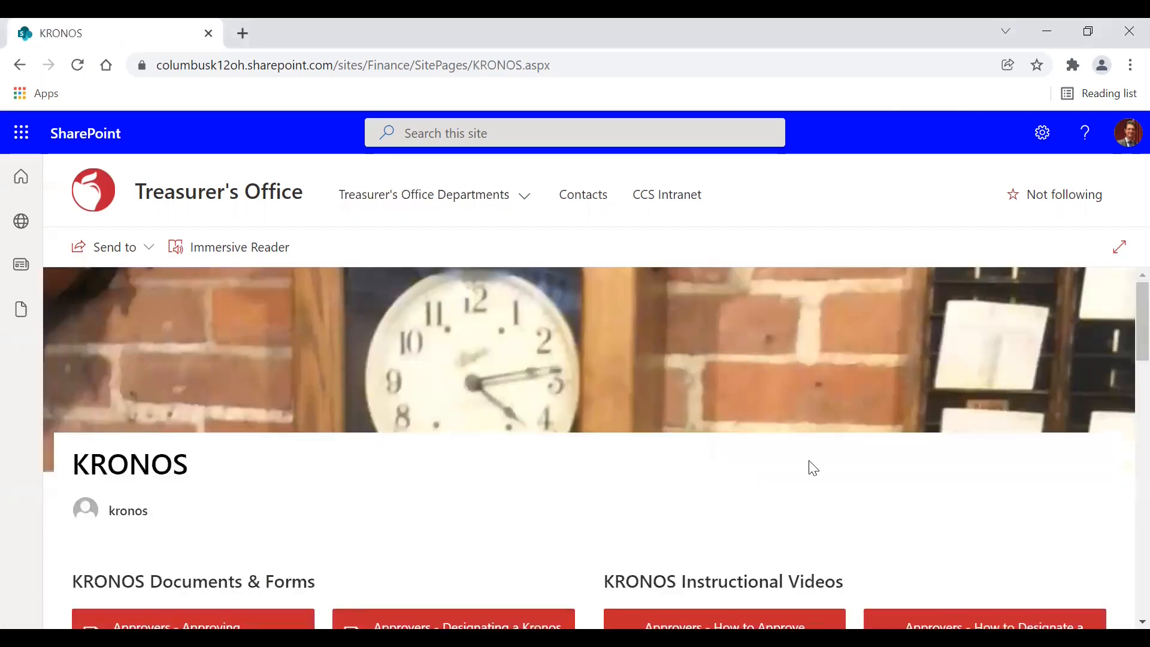